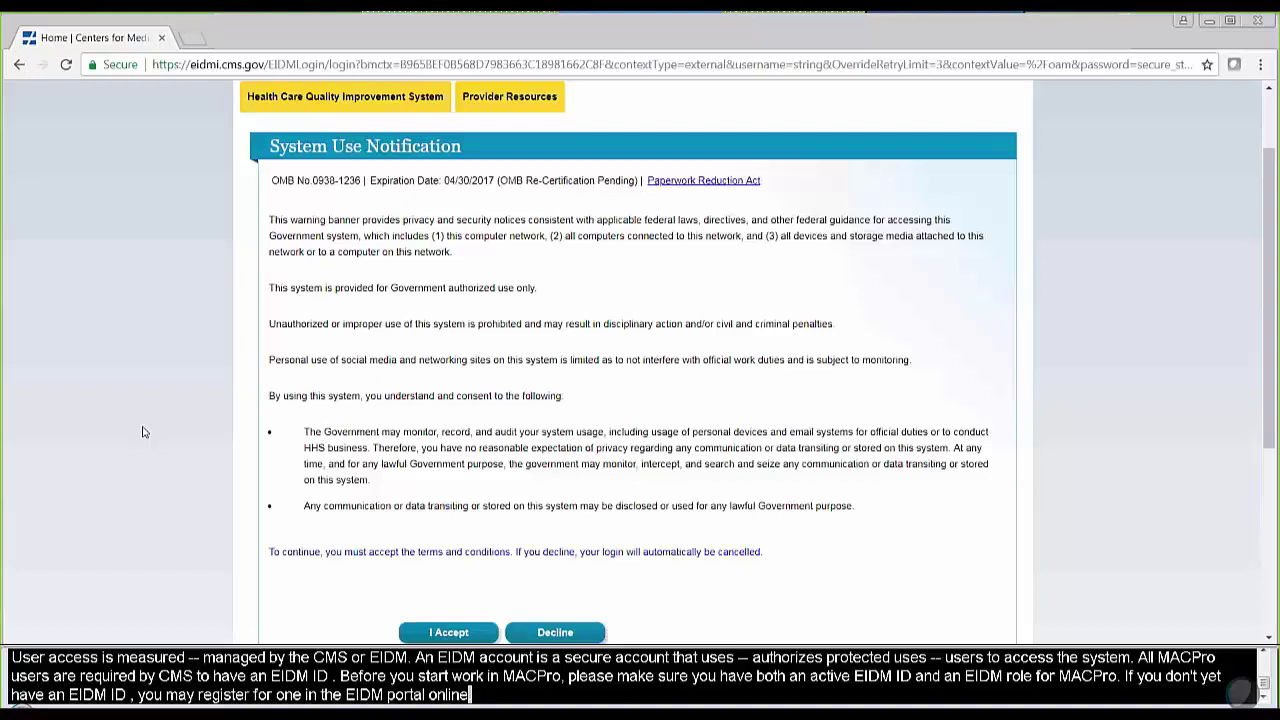
Step: Accept the CMS Enterprise Portal usage terms and sign in with your user ID and password
type(".")
type(" Once there, you will")
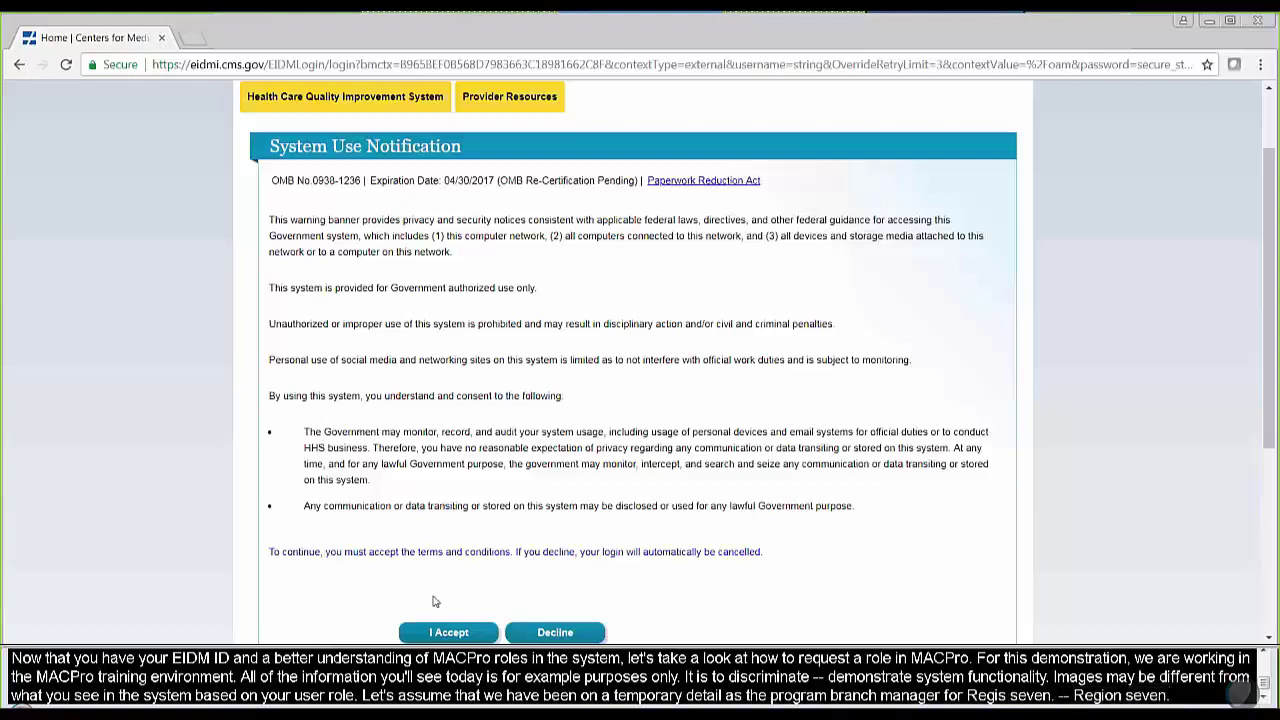
left_click(448, 632)
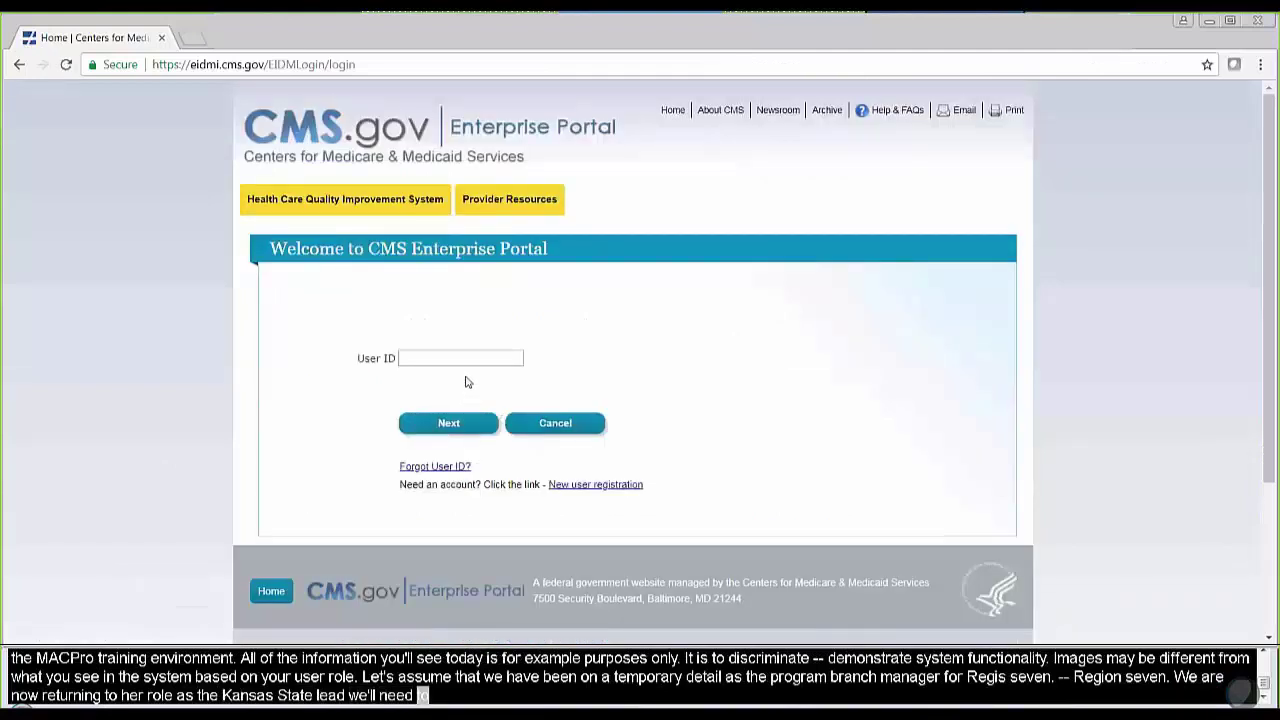
left_click(466, 362)
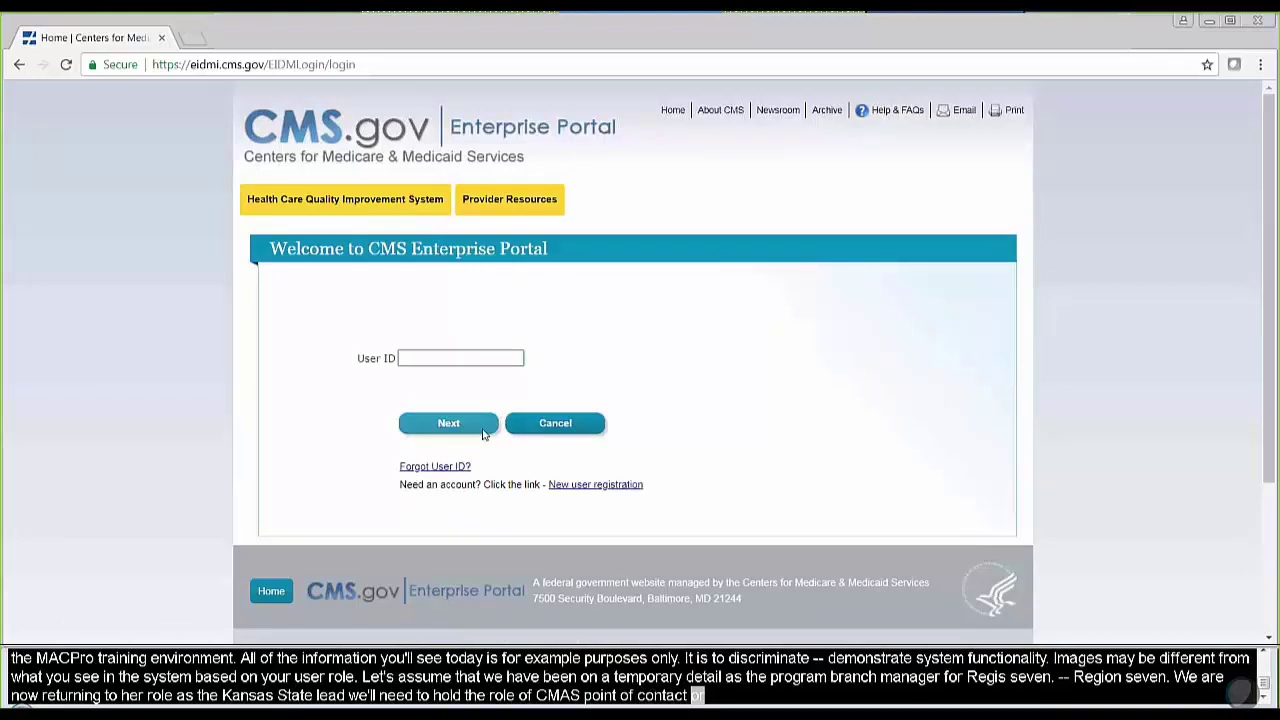
type("MICHAELSCOTT")
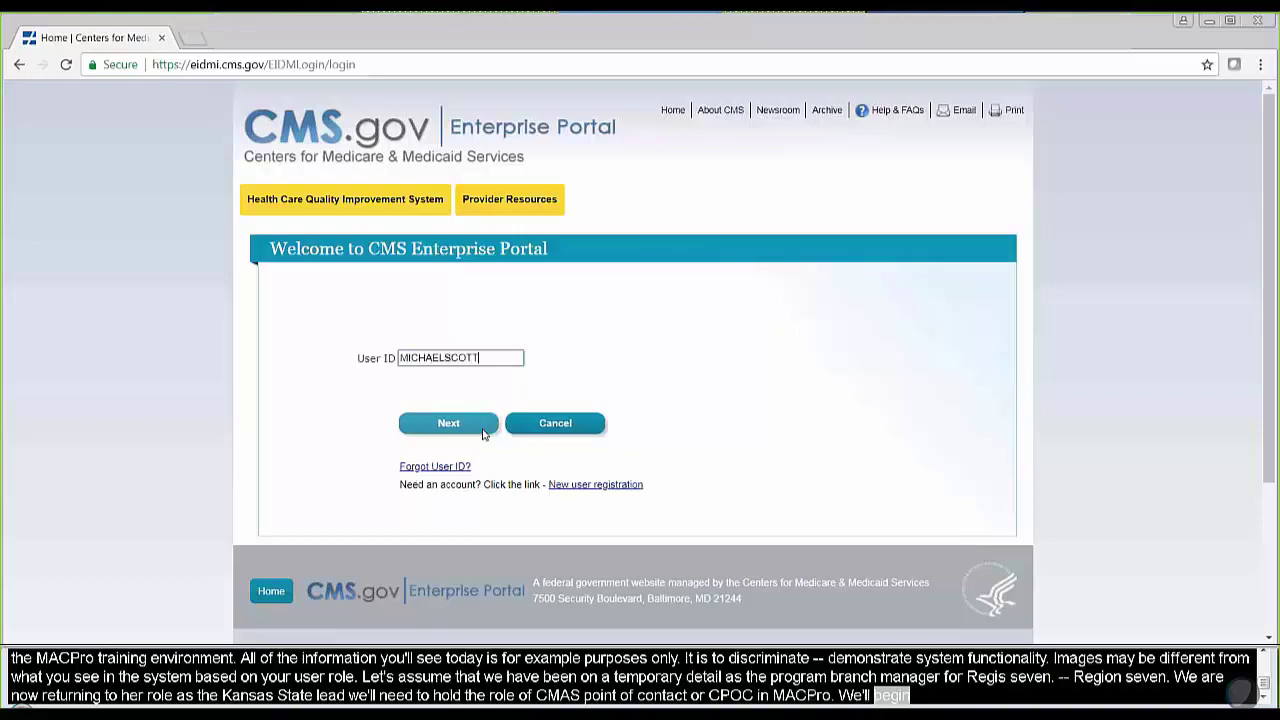
left_click(483, 430)
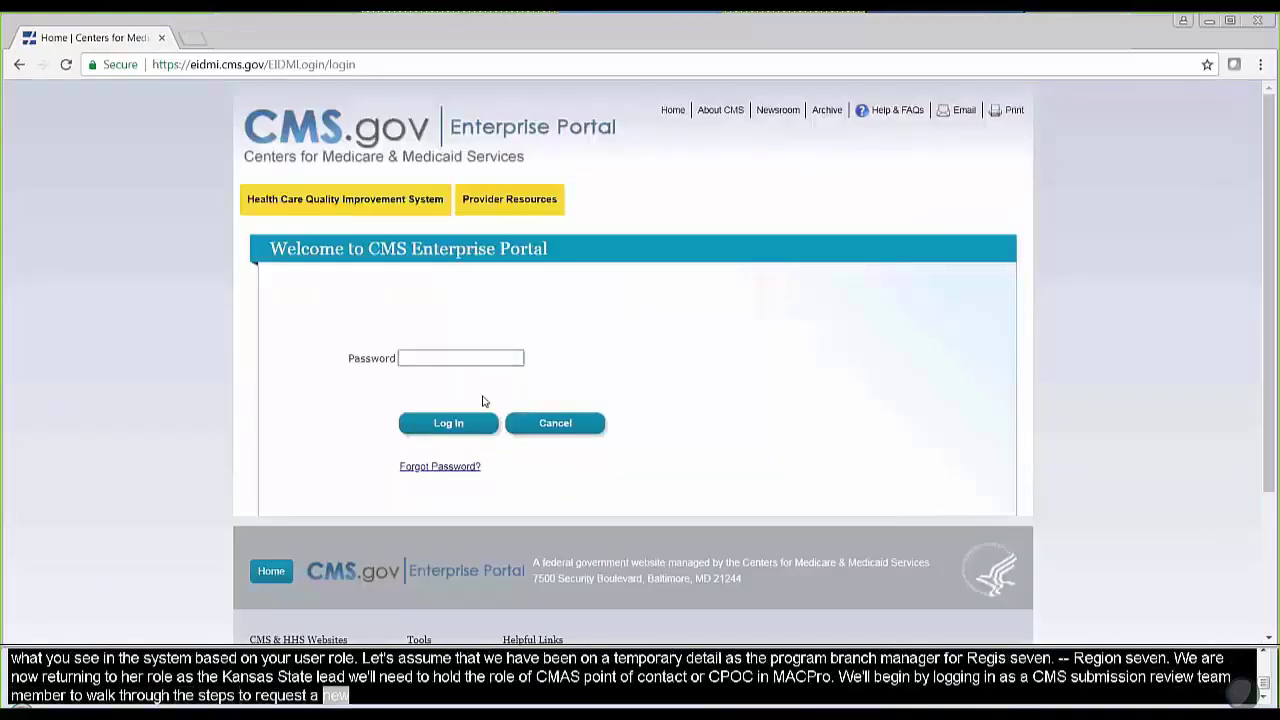
type("••••••••")
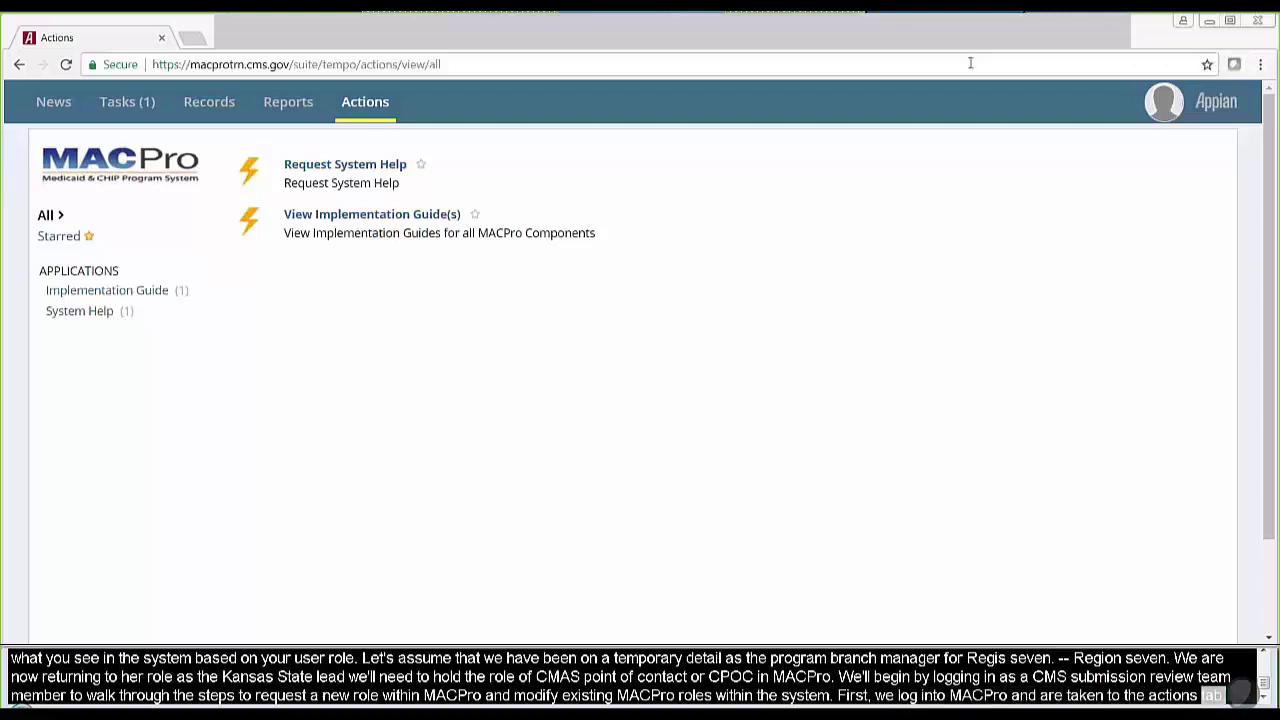
Step: Open your own record from Records > My User Profile to view its summary
left_click(214, 108)
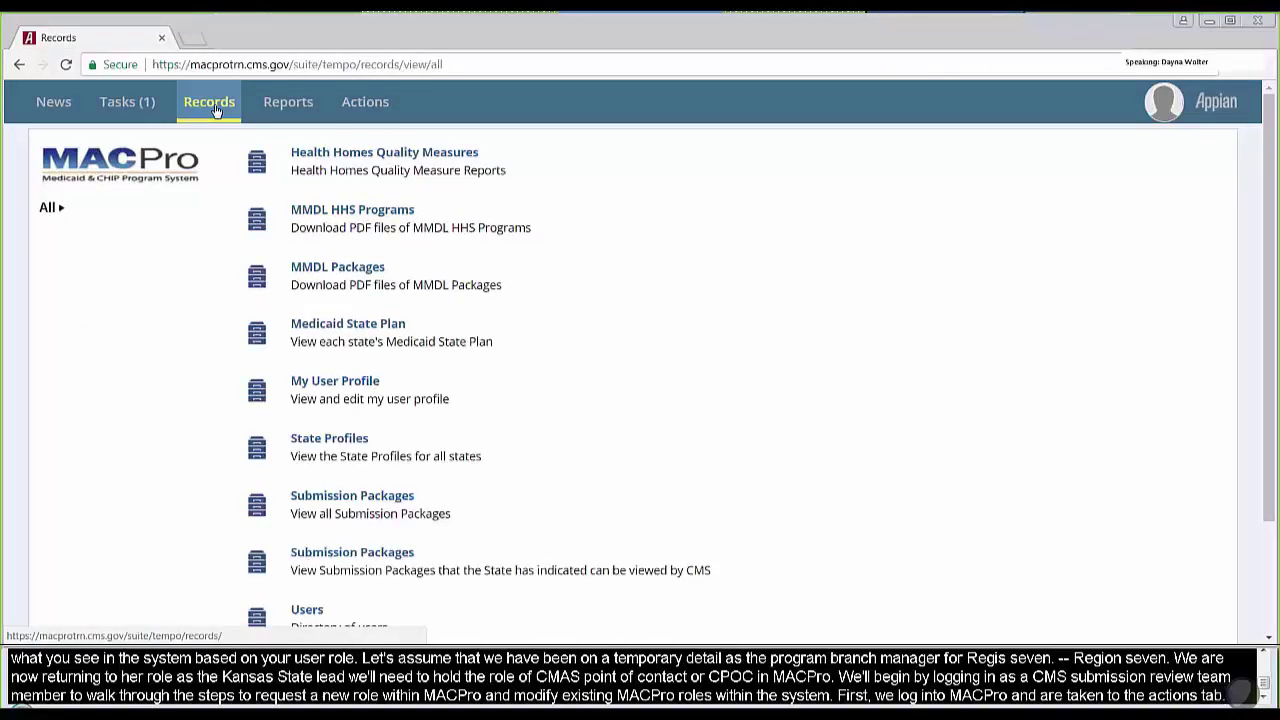
left_click(343, 392)
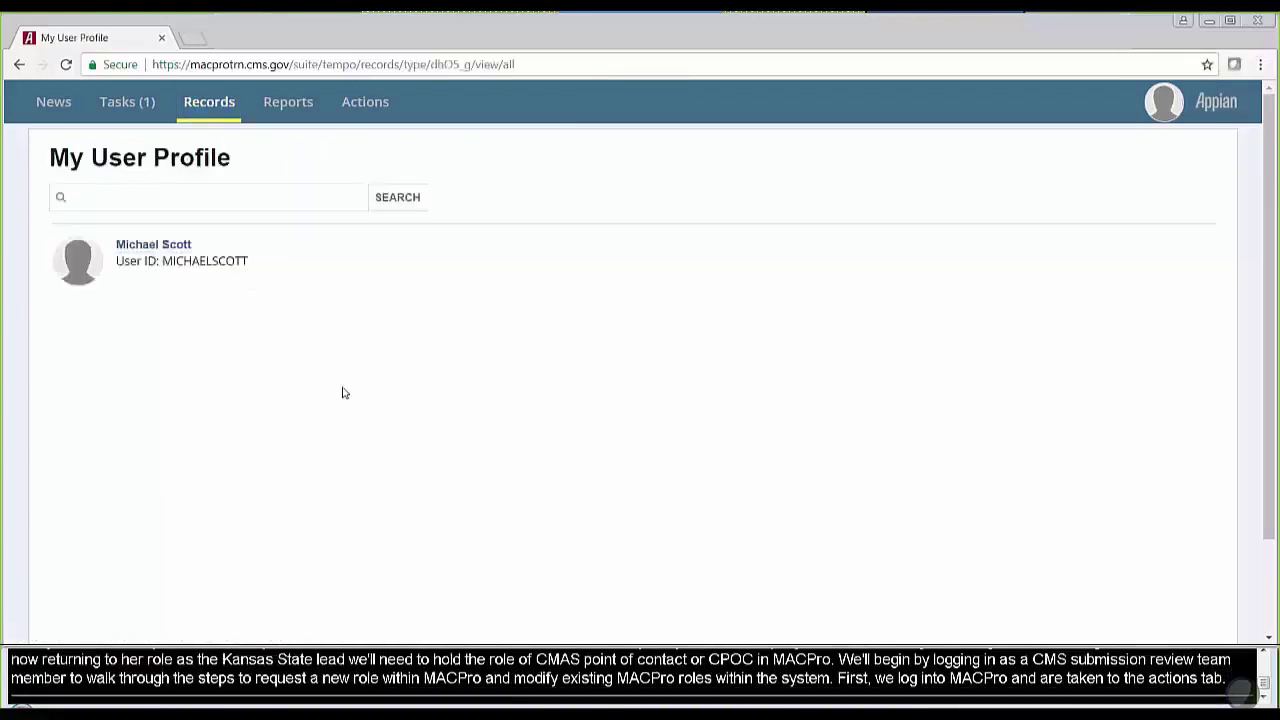
left_click(160, 249)
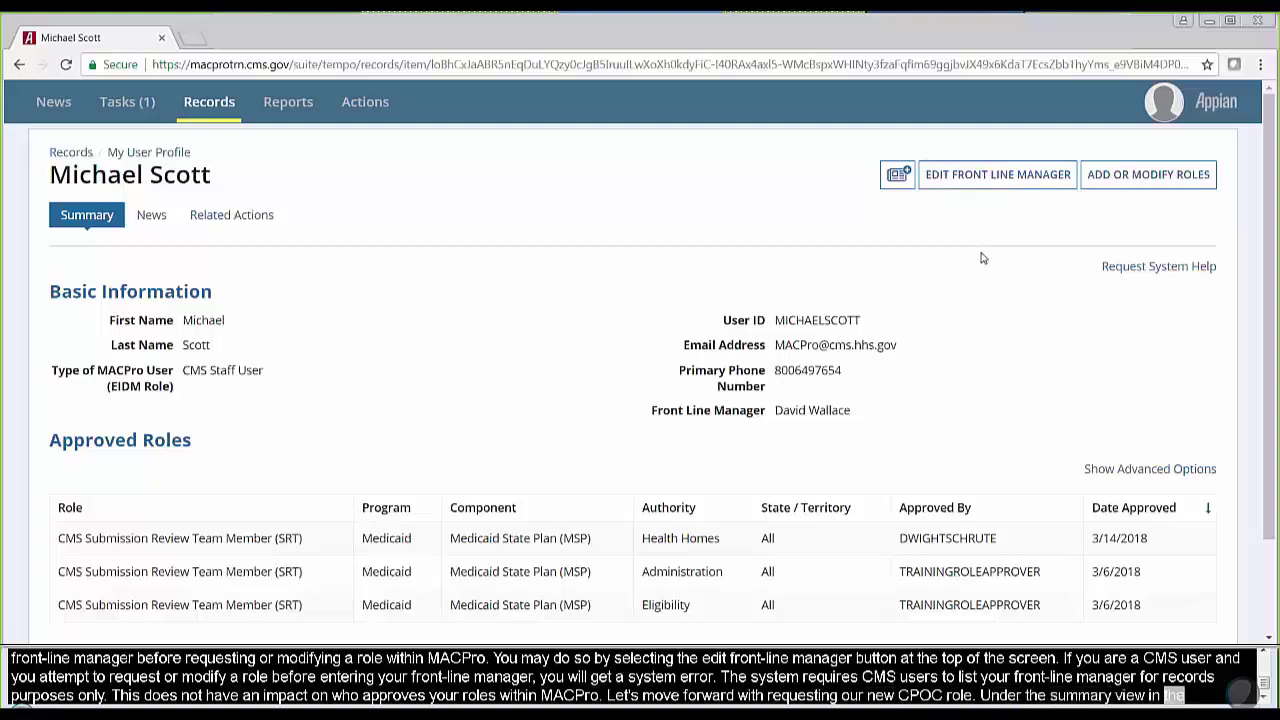
Step: Start a role change with Add or Modify Roles and scroll down to the Add Role section
left_click(1122, 182)
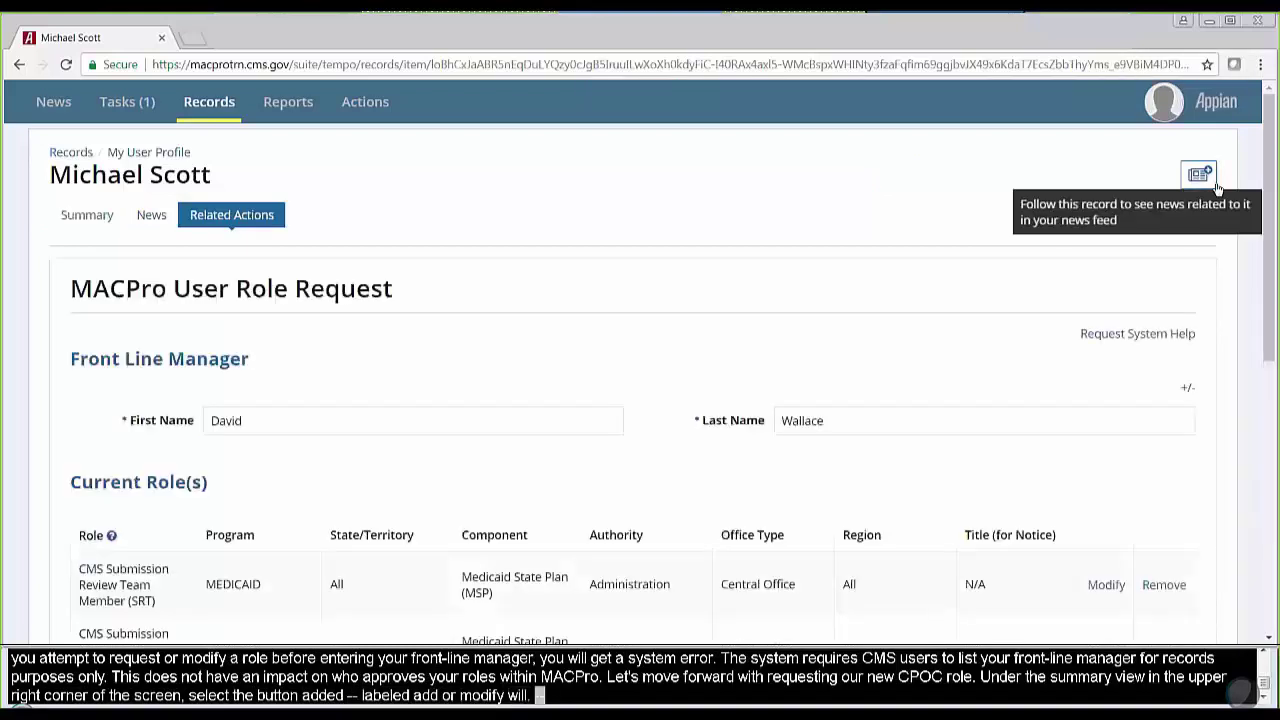
left_click_drag(1268, 200, 1163, 209)
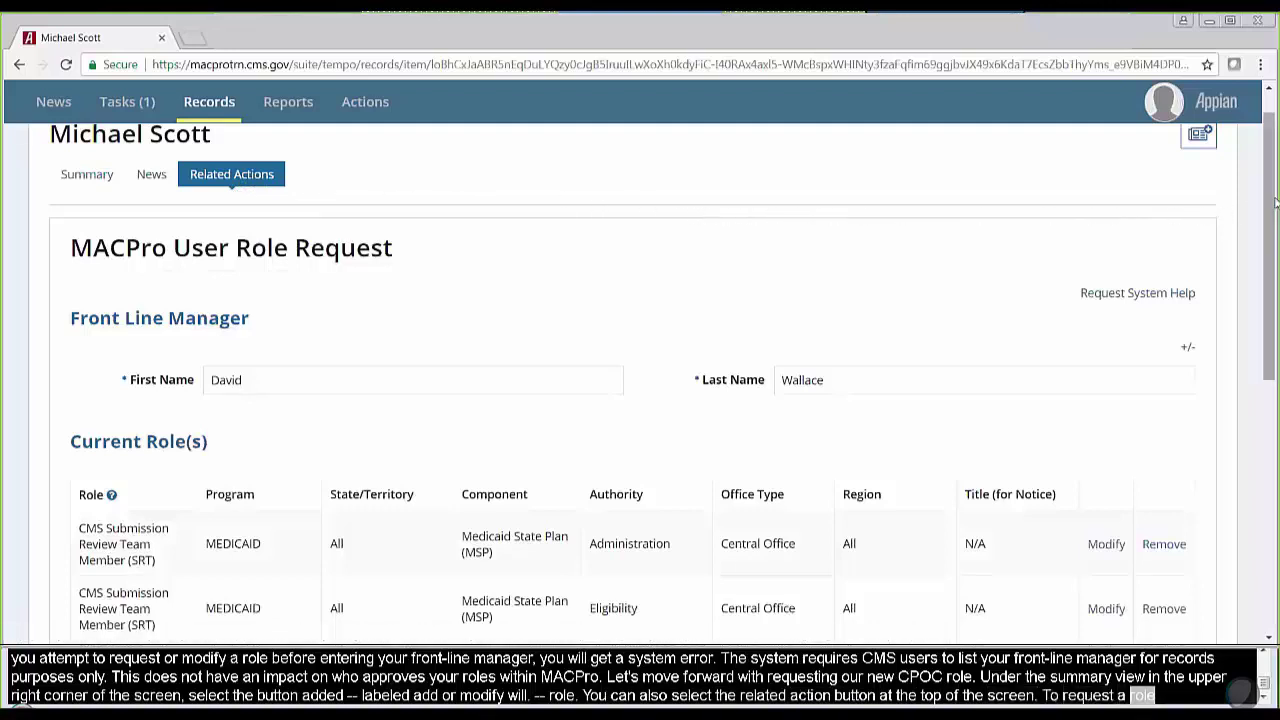
scroll(1275, 203, "down", 1)
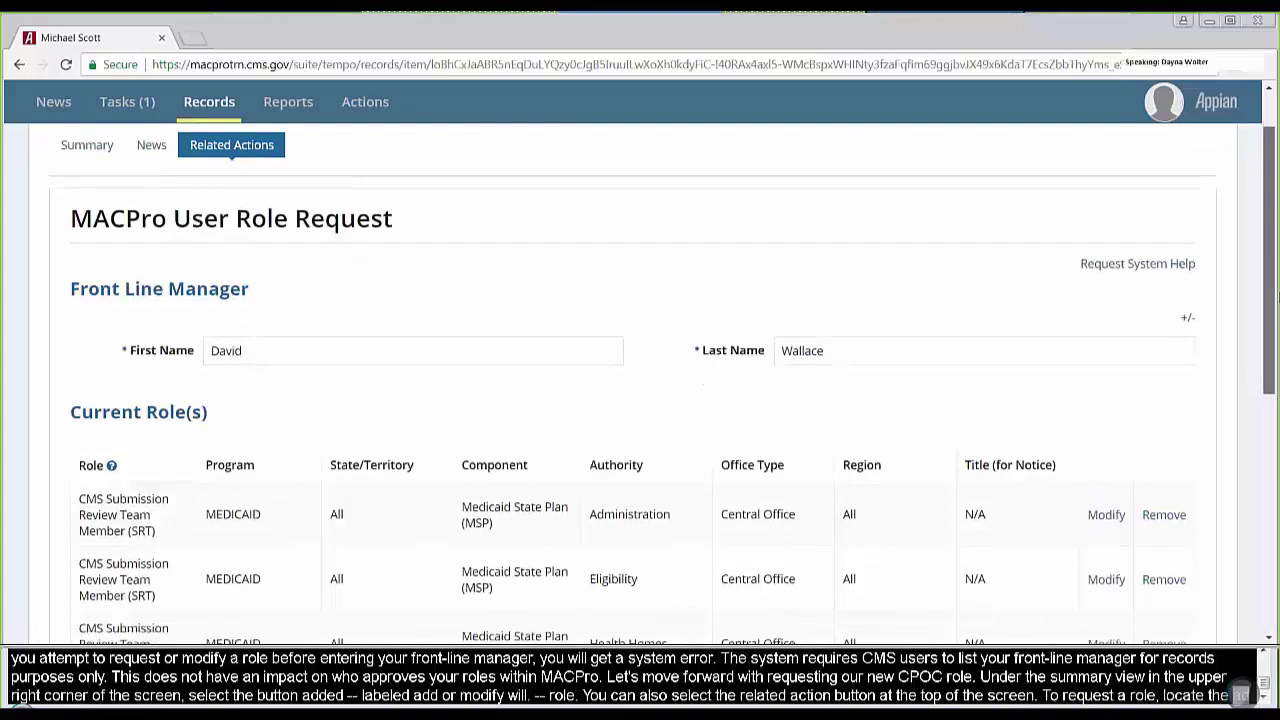
scroll(1277, 300, "down", 5)
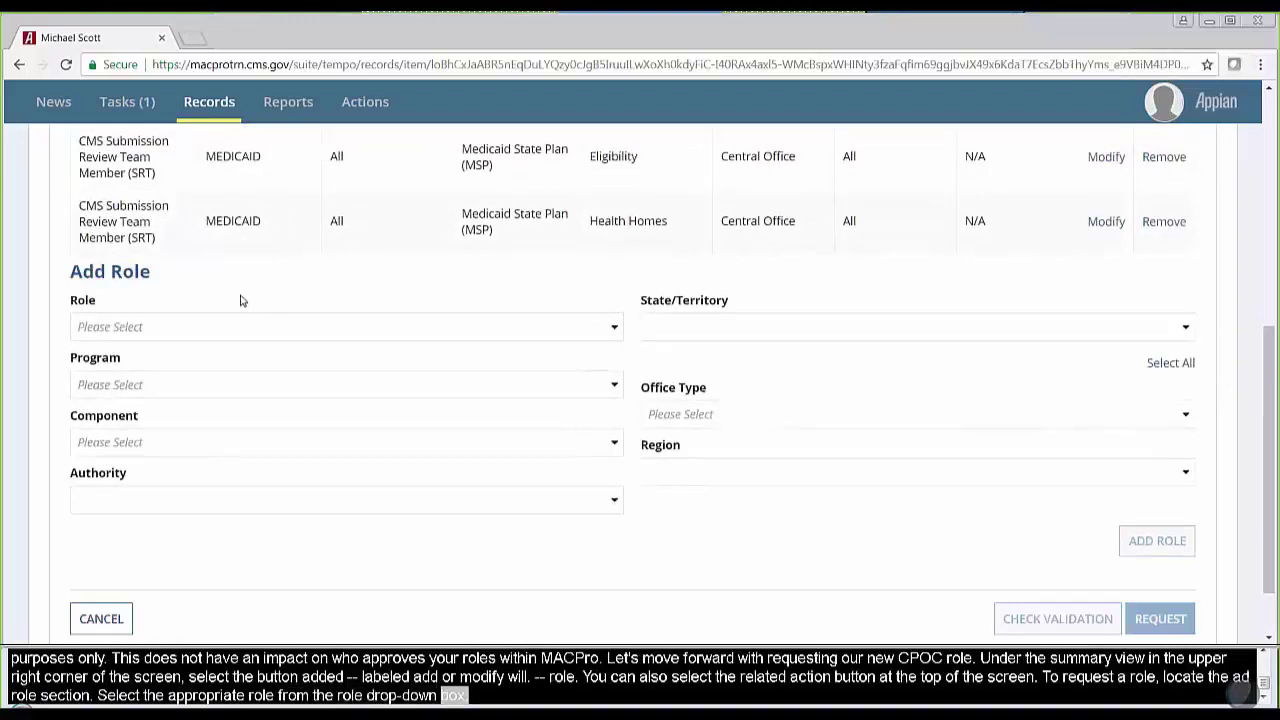
Step: Choose the CMS Point of Contact (CPOC) role with program Medicaid and component Medicaid State Plan (MSP)
left_click(476, 333)
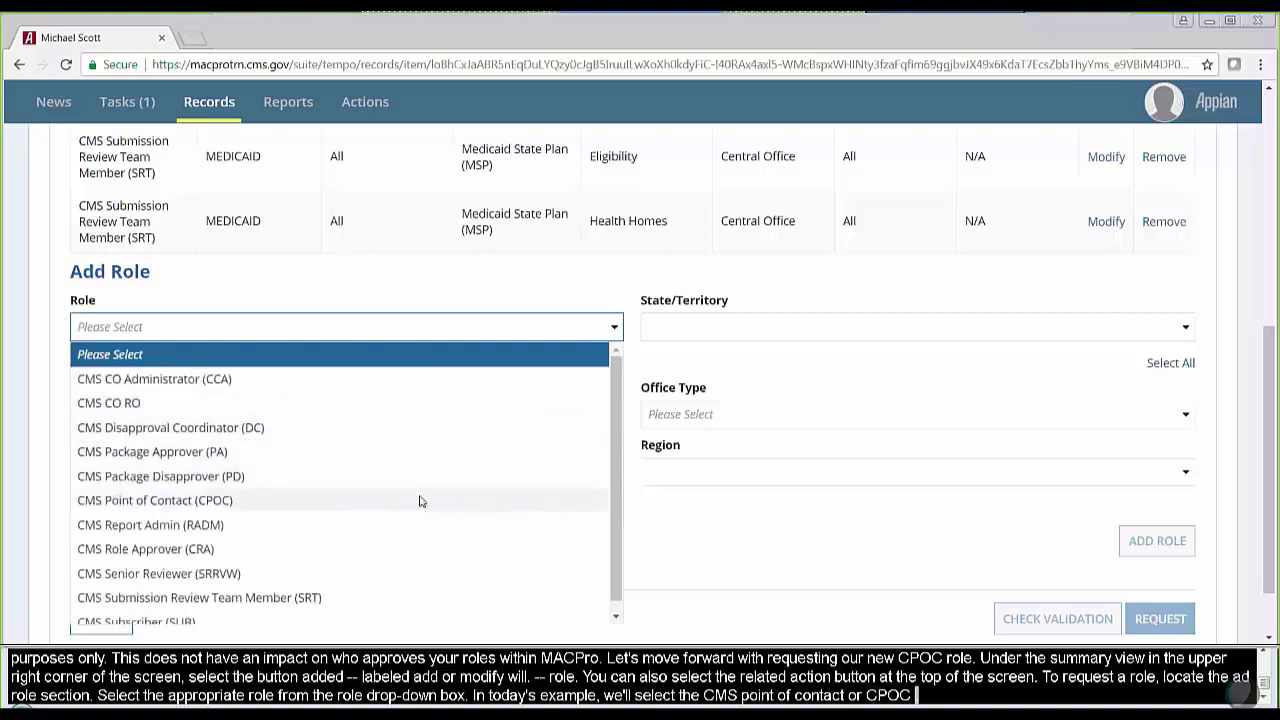
left_click(420, 500)
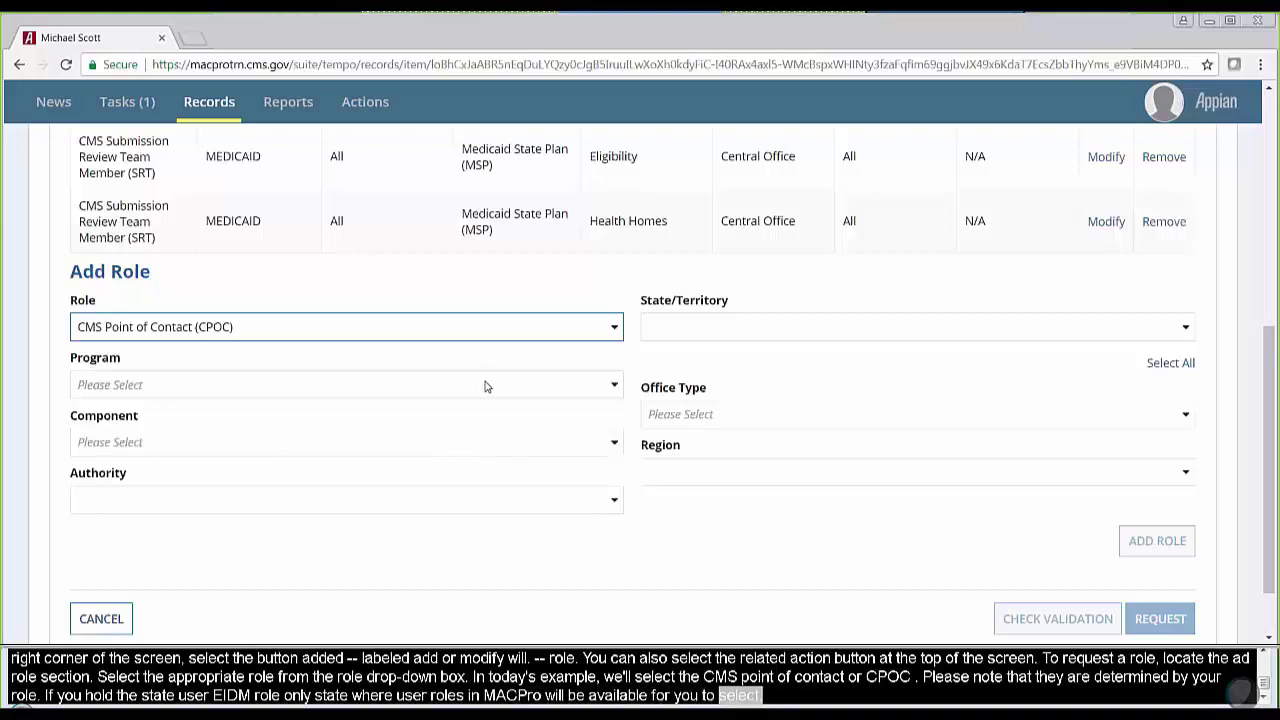
left_click(483, 386)
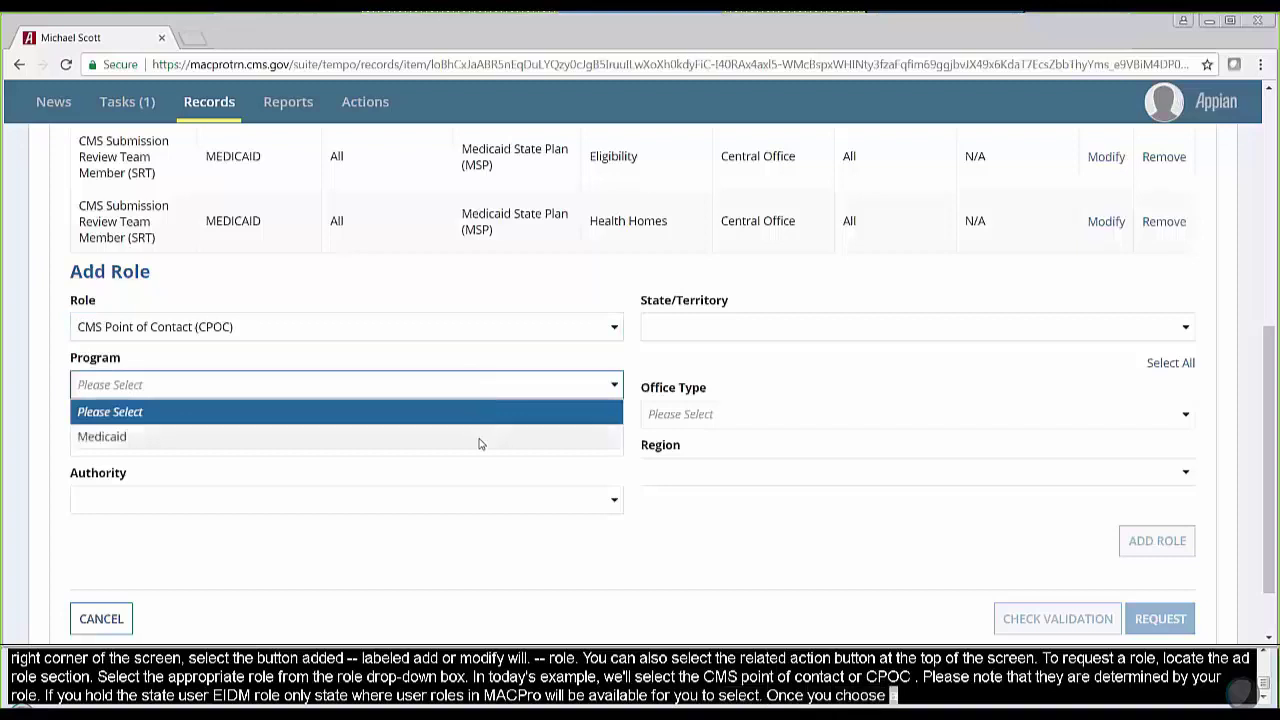
left_click(479, 438)
left_click(481, 450)
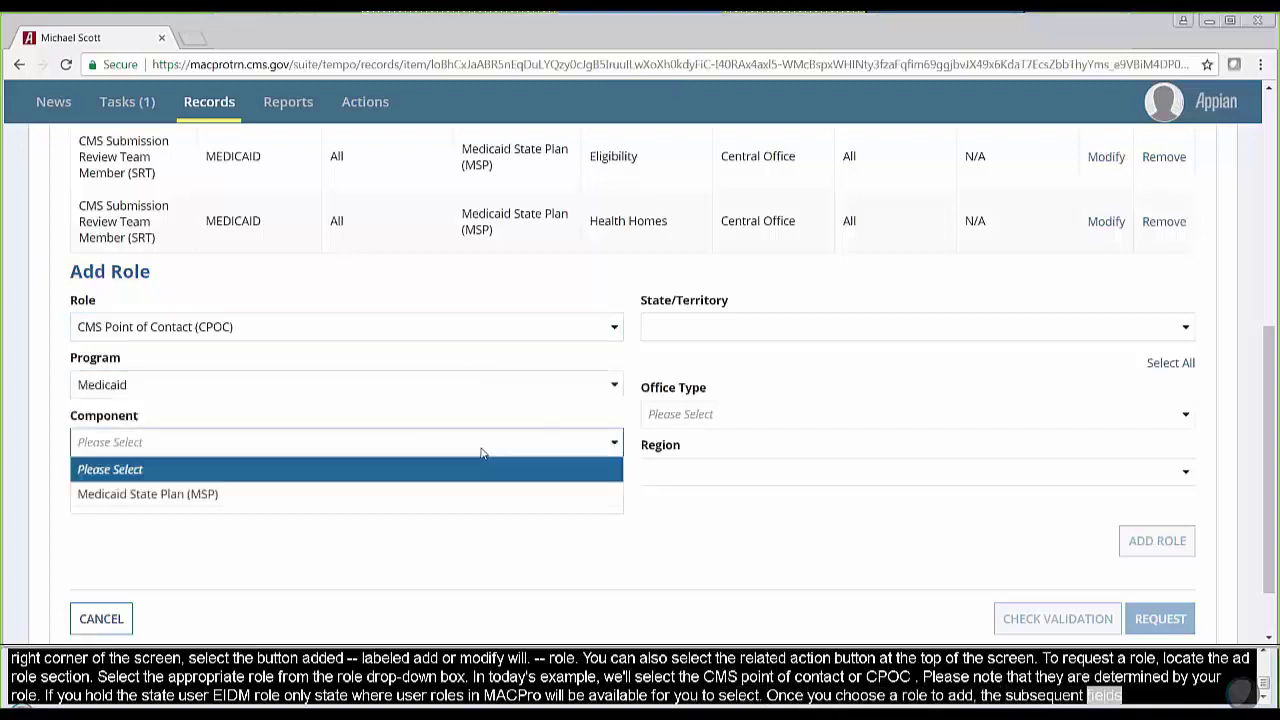
left_click(477, 494)
left_click(477, 500)
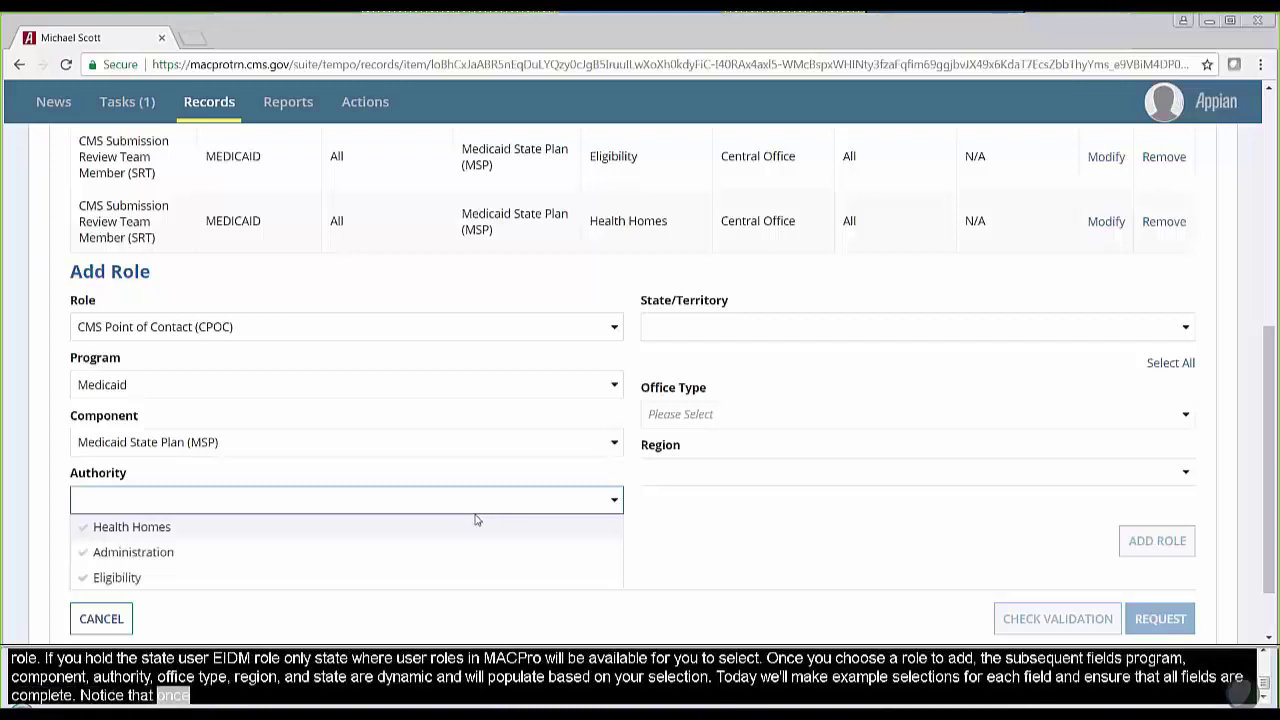
Step: Select Administration and Eligibility as authorities and Kansas as the state
left_click(439, 554)
left_click(443, 578)
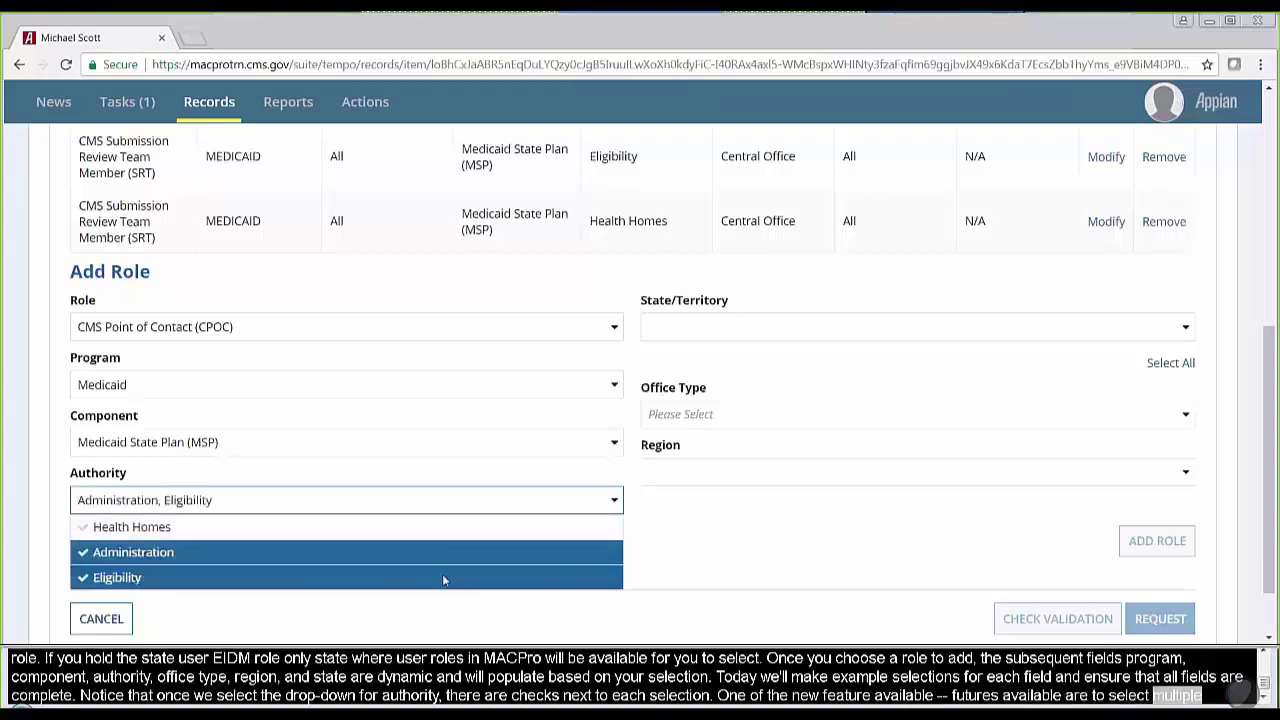
left_click(713, 550)
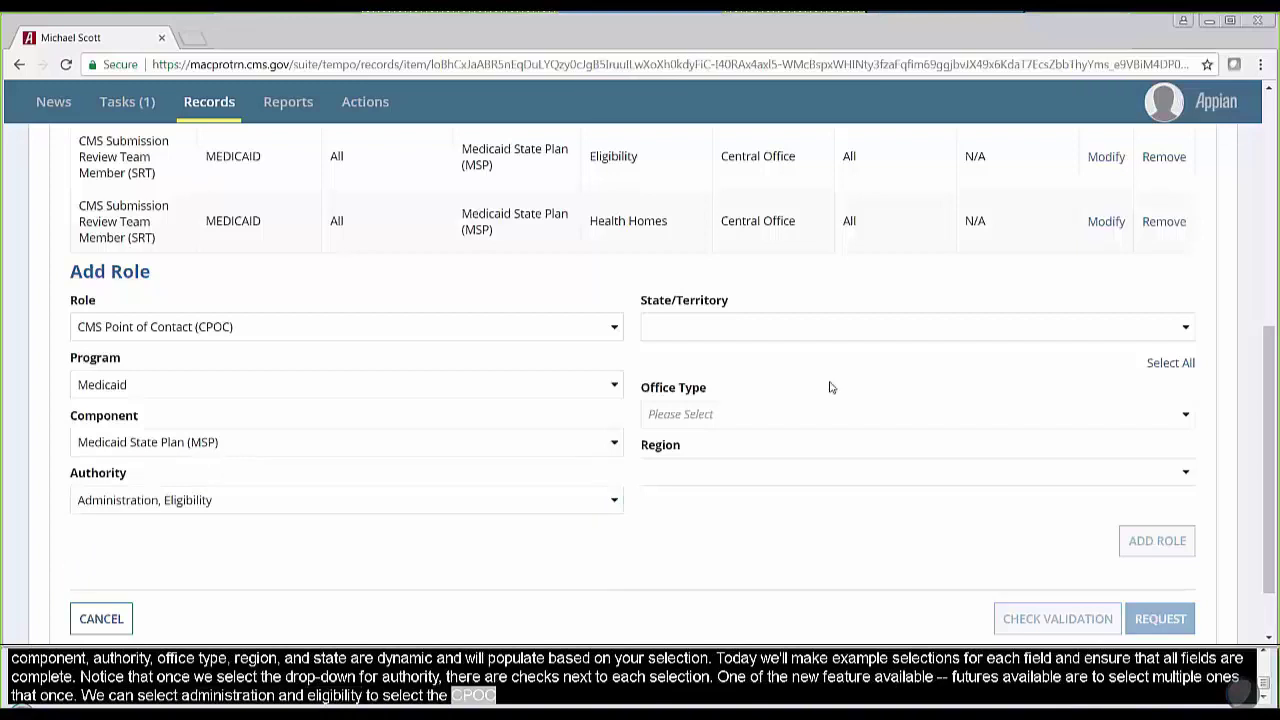
left_click(892, 328)
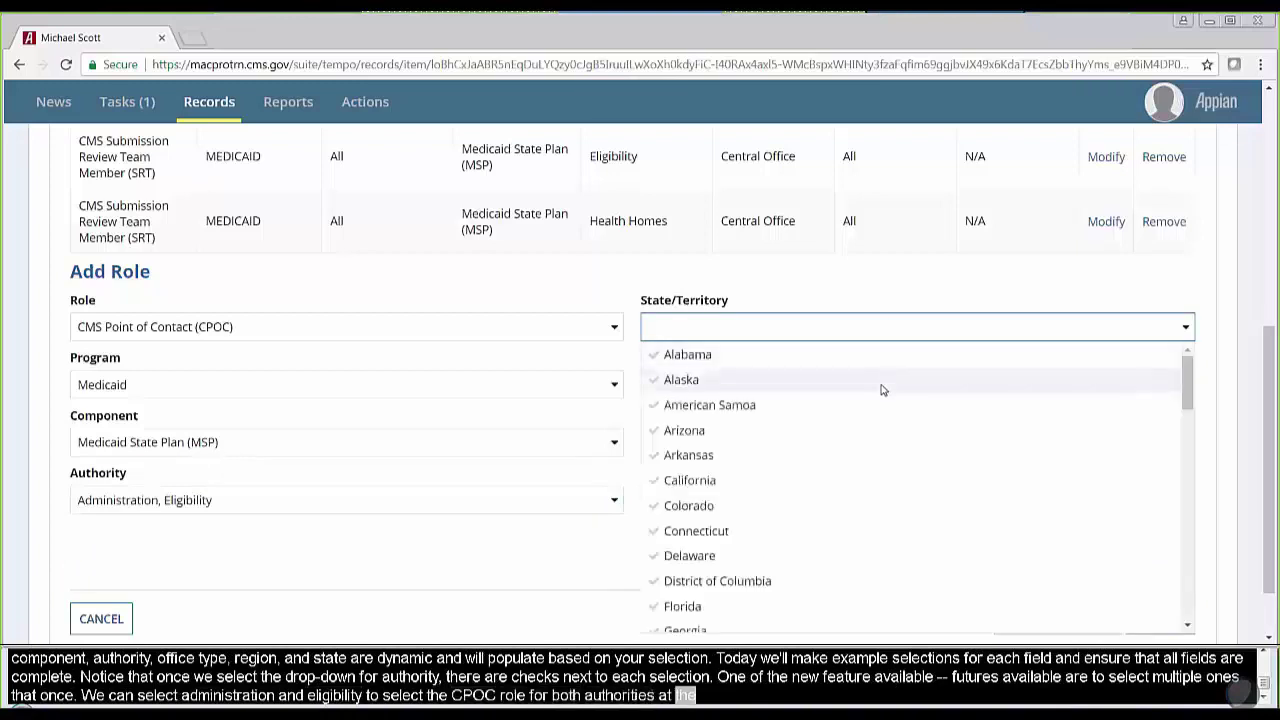
scroll(866, 474, "down", 2)
key("k")
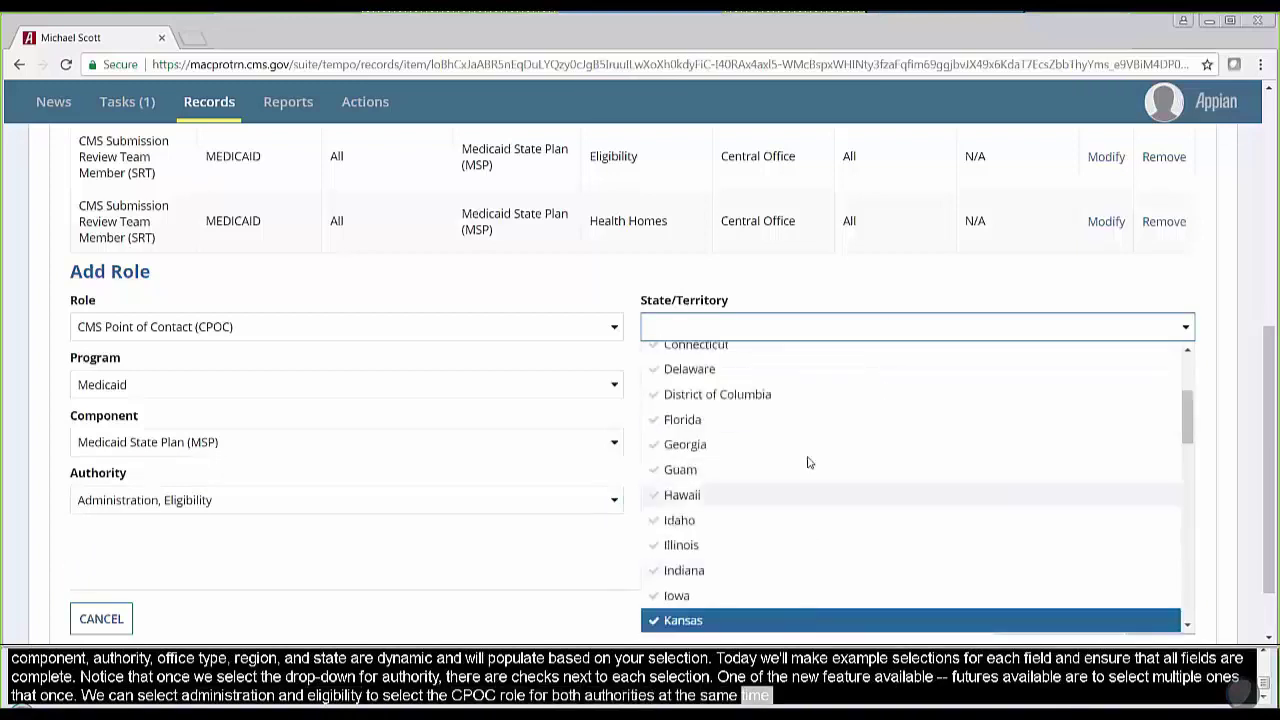
key("Return")
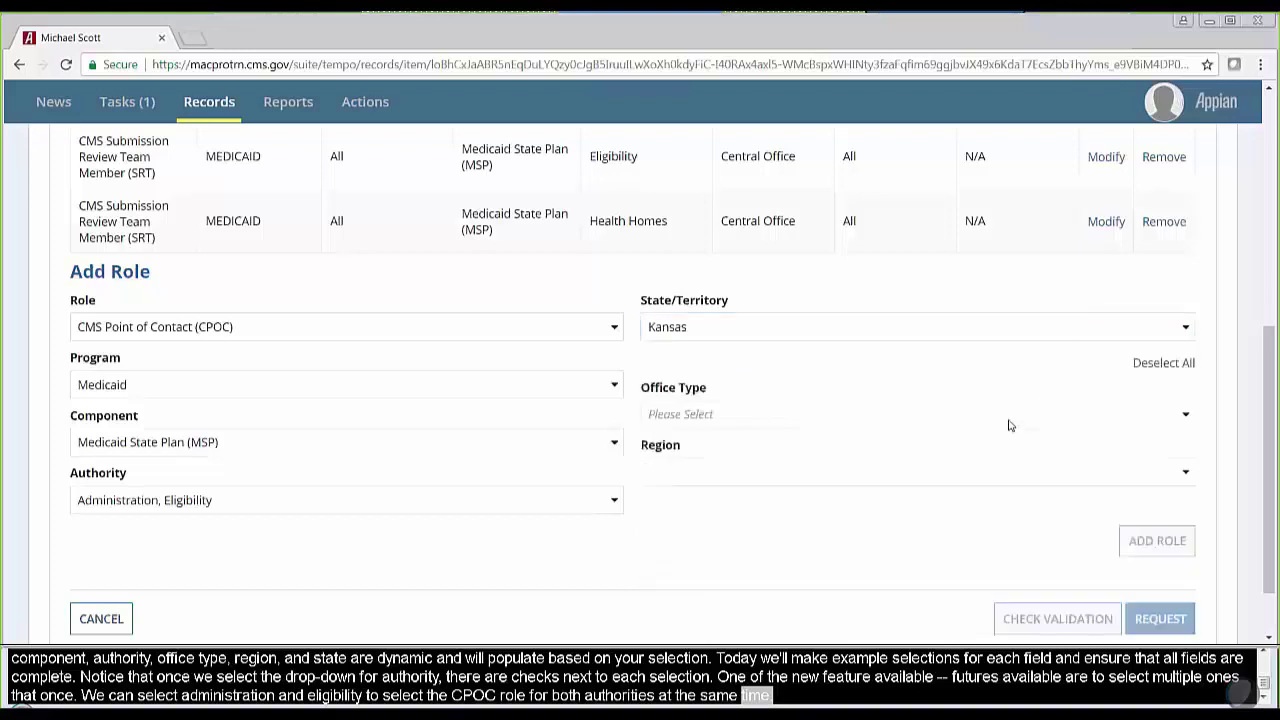
Step: Set office type to Central Office and region to All, then add the CPOC role
left_click(1006, 418)
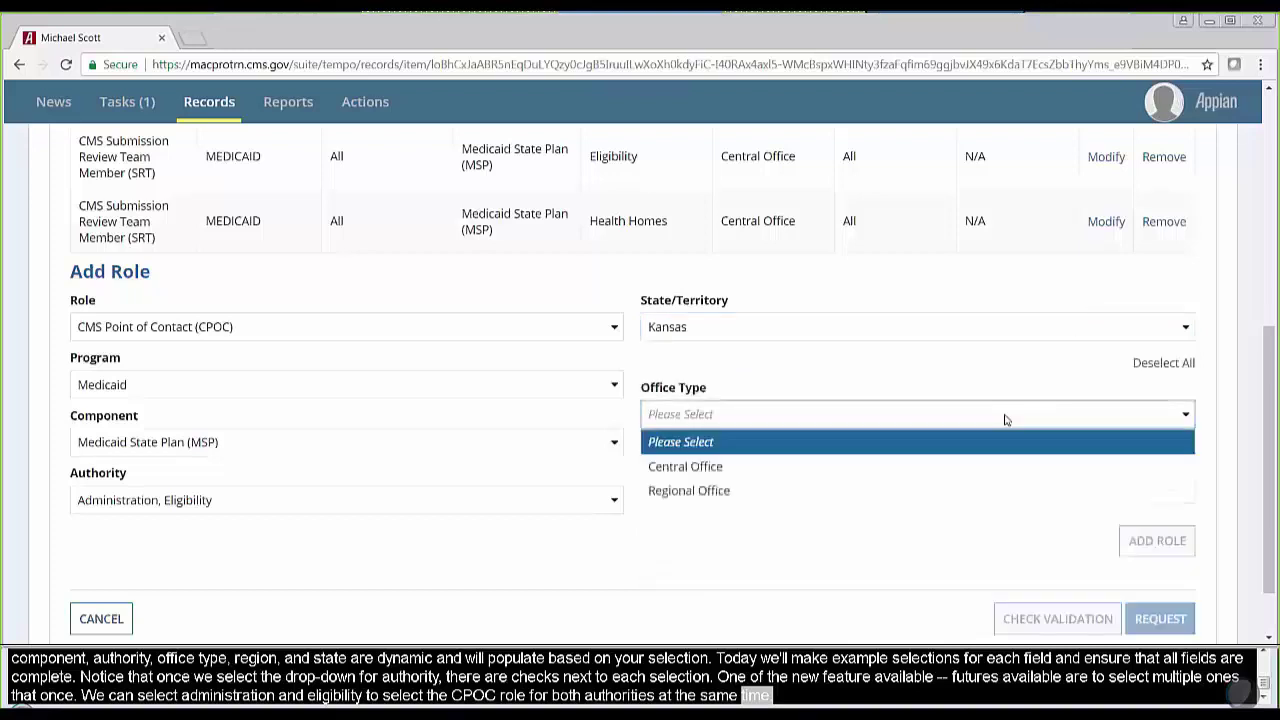
left_click(955, 468)
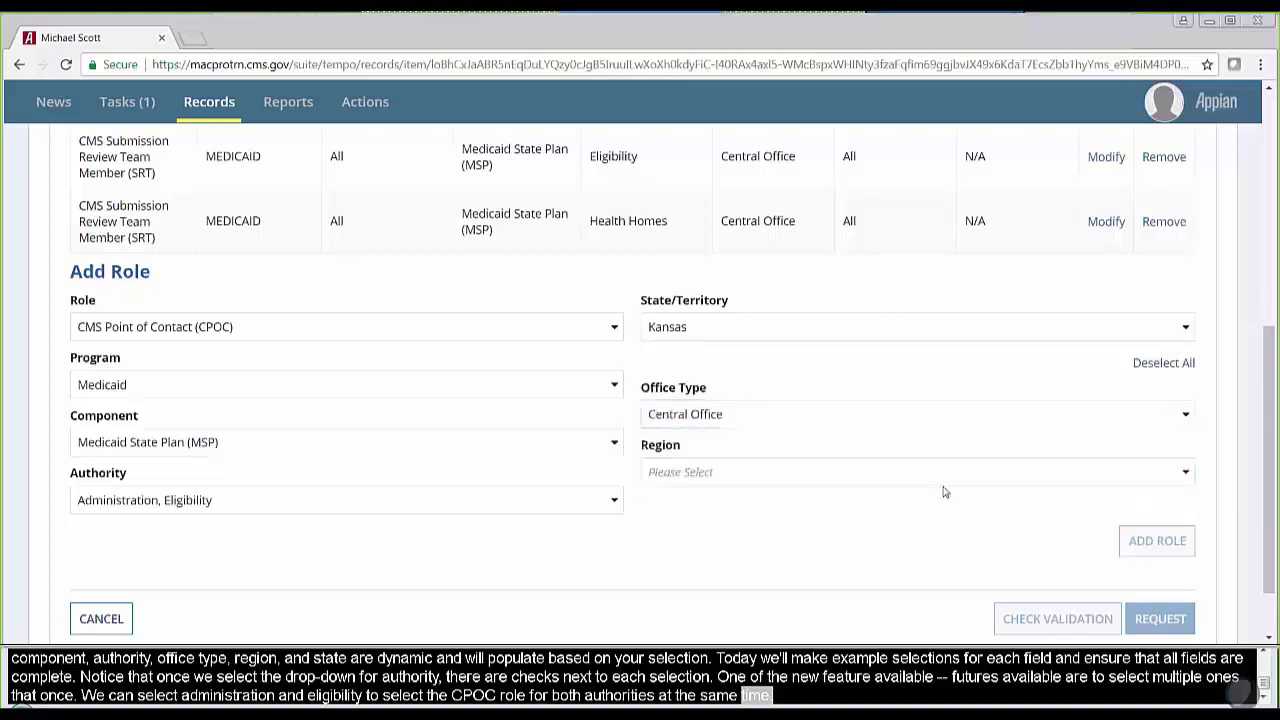
left_click(940, 479)
left_click(914, 523)
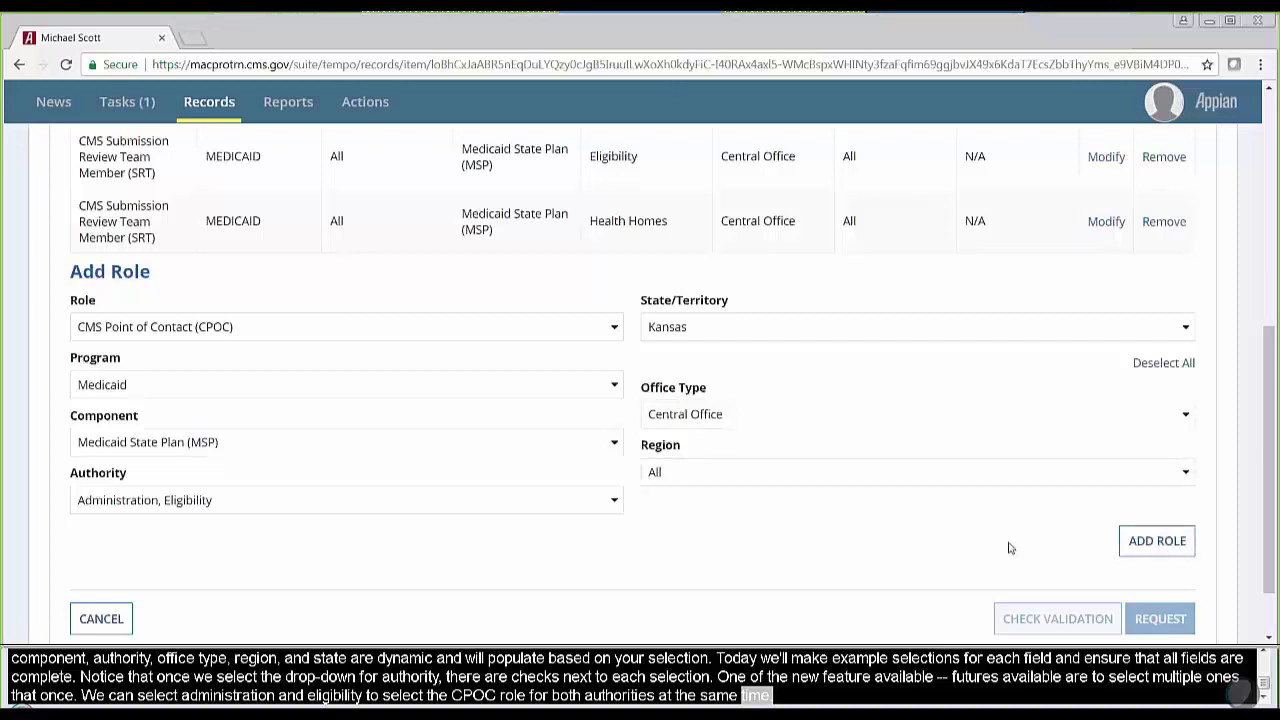
left_click(1152, 549)
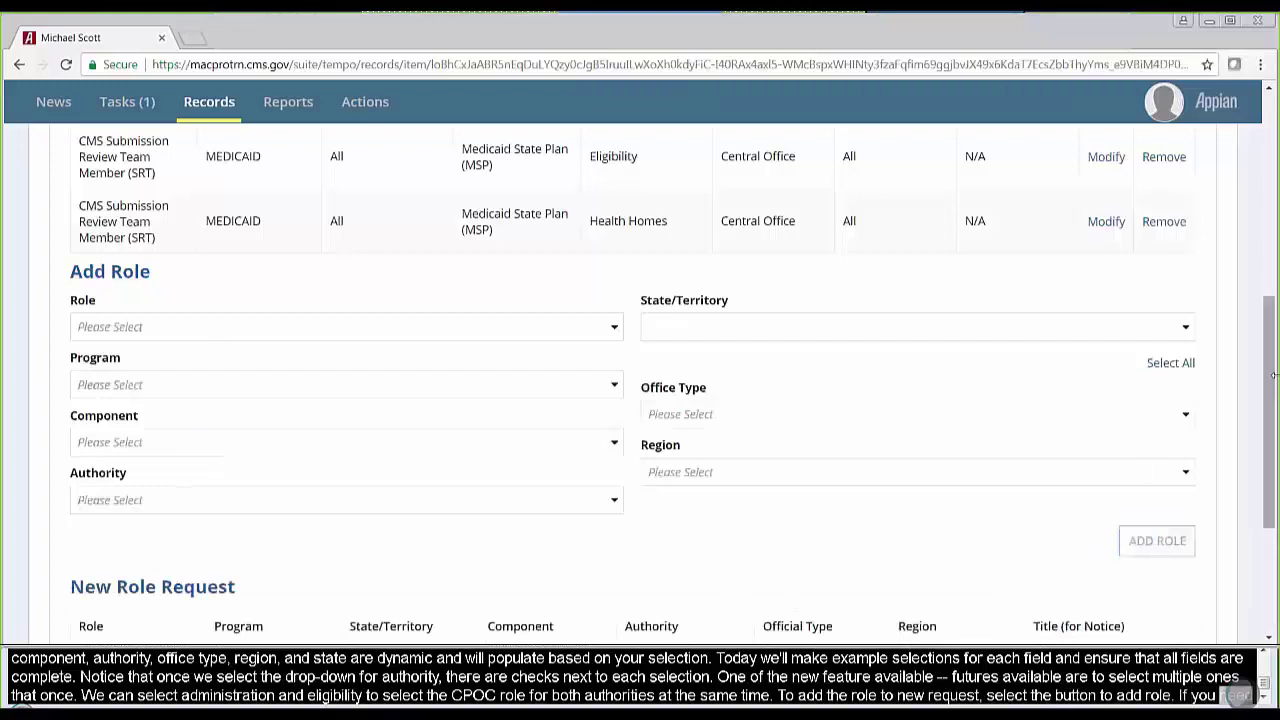
Step: Pick CMS Point of Contact (CPOC) with Medicaid program and Medicaid State Plan (MSP) component
left_click_drag(1271, 384, 1271, 408)
left_click(491, 266)
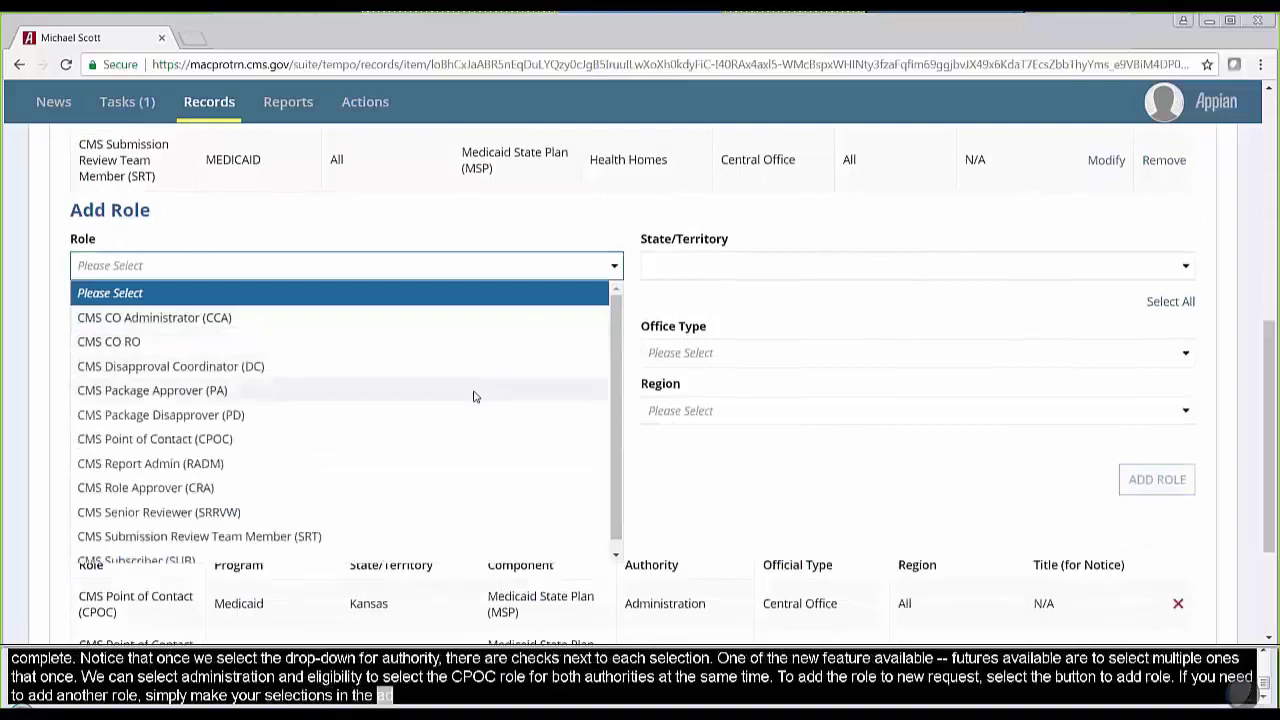
left_click(463, 441)
left_click(425, 330)
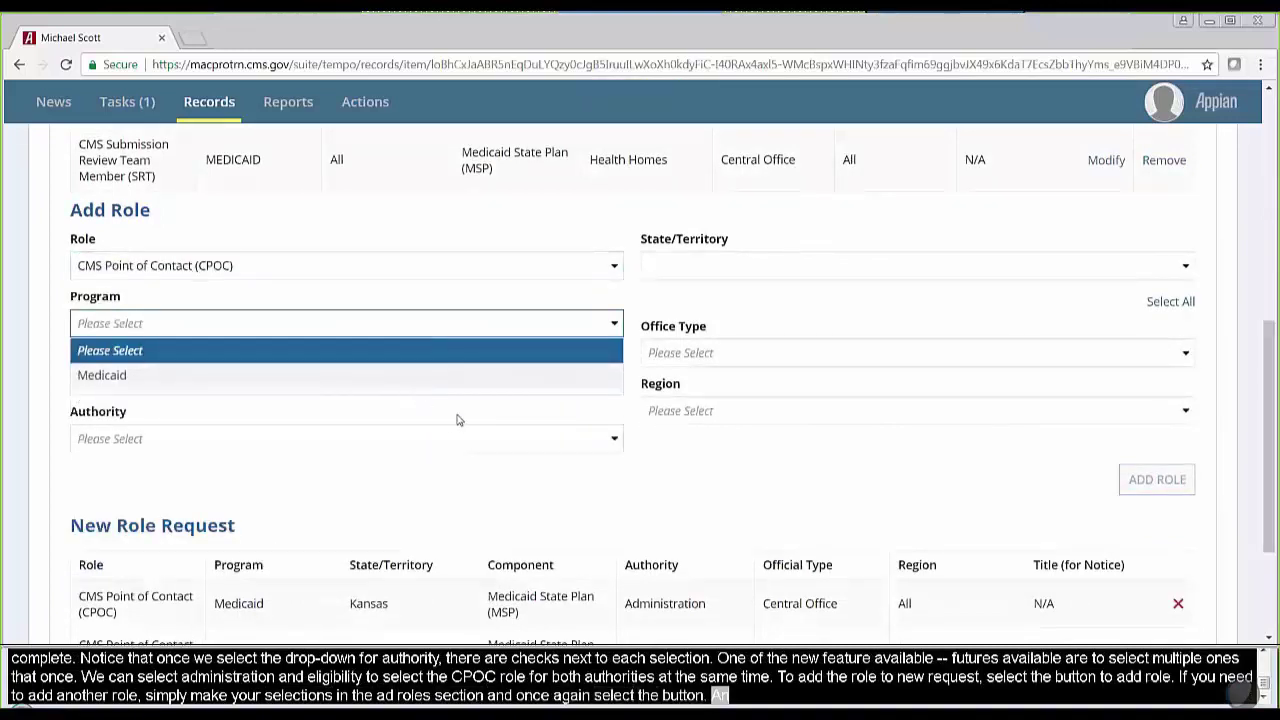
left_click(409, 384)
left_click(407, 386)
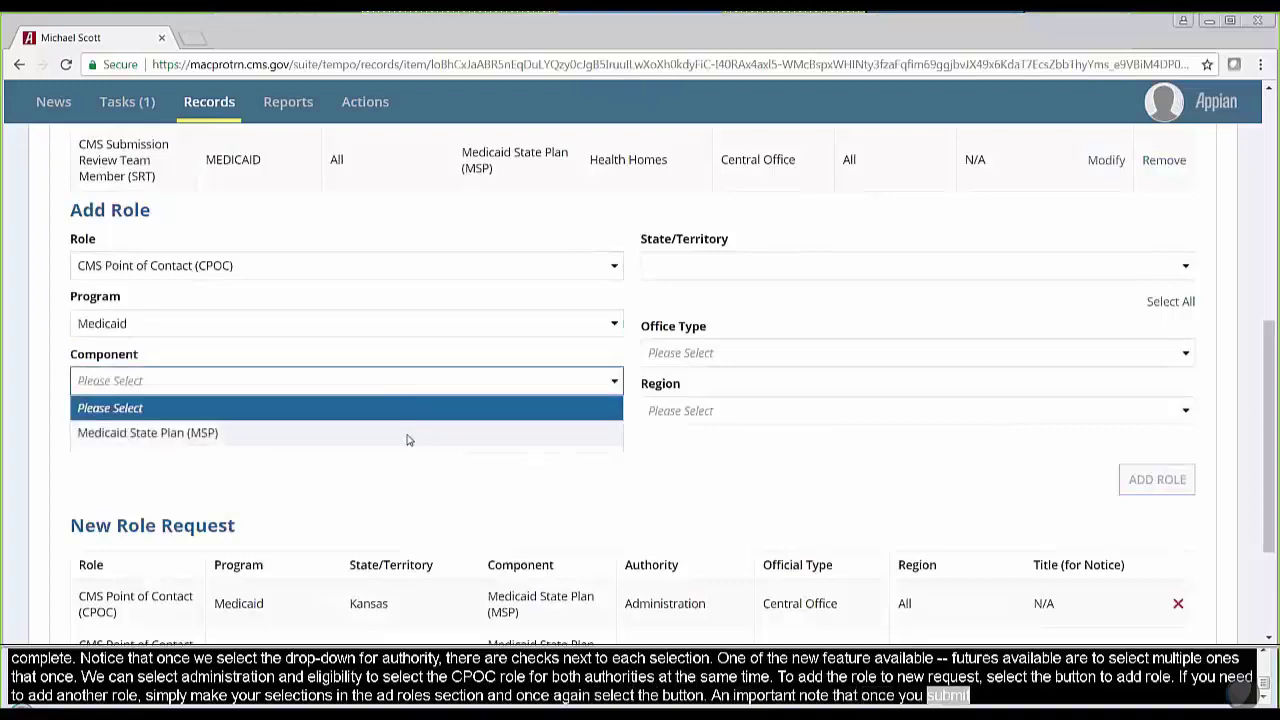
left_click(408, 432)
Step: Check Administration and Eligibility authorities and Kansas as the state
left_click(410, 440)
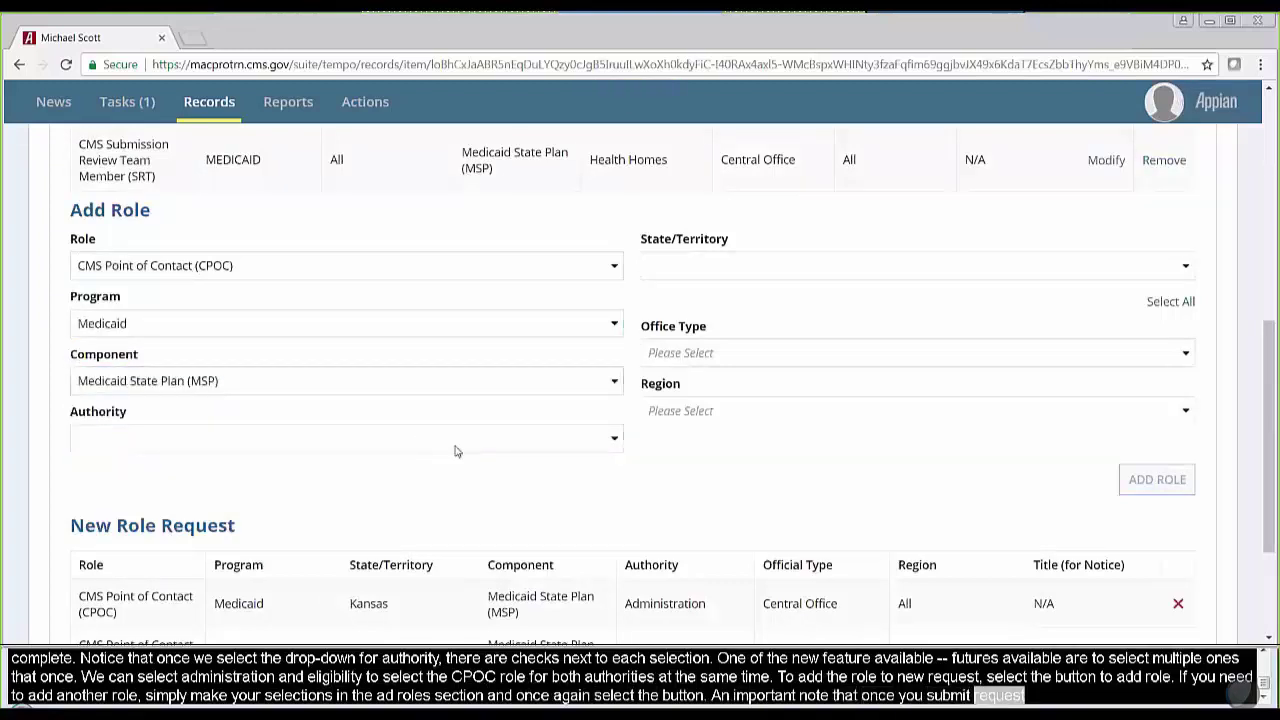
left_click(457, 446)
left_click(440, 498)
left_click(436, 516)
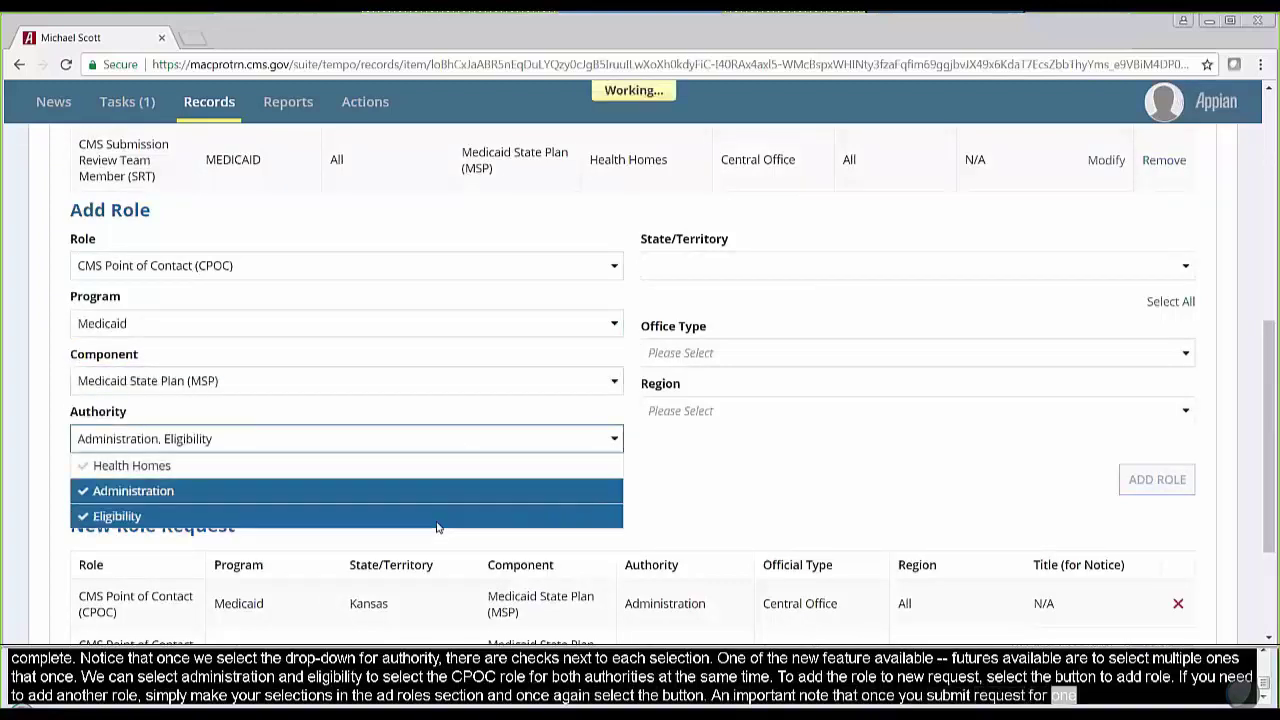
left_click(781, 461)
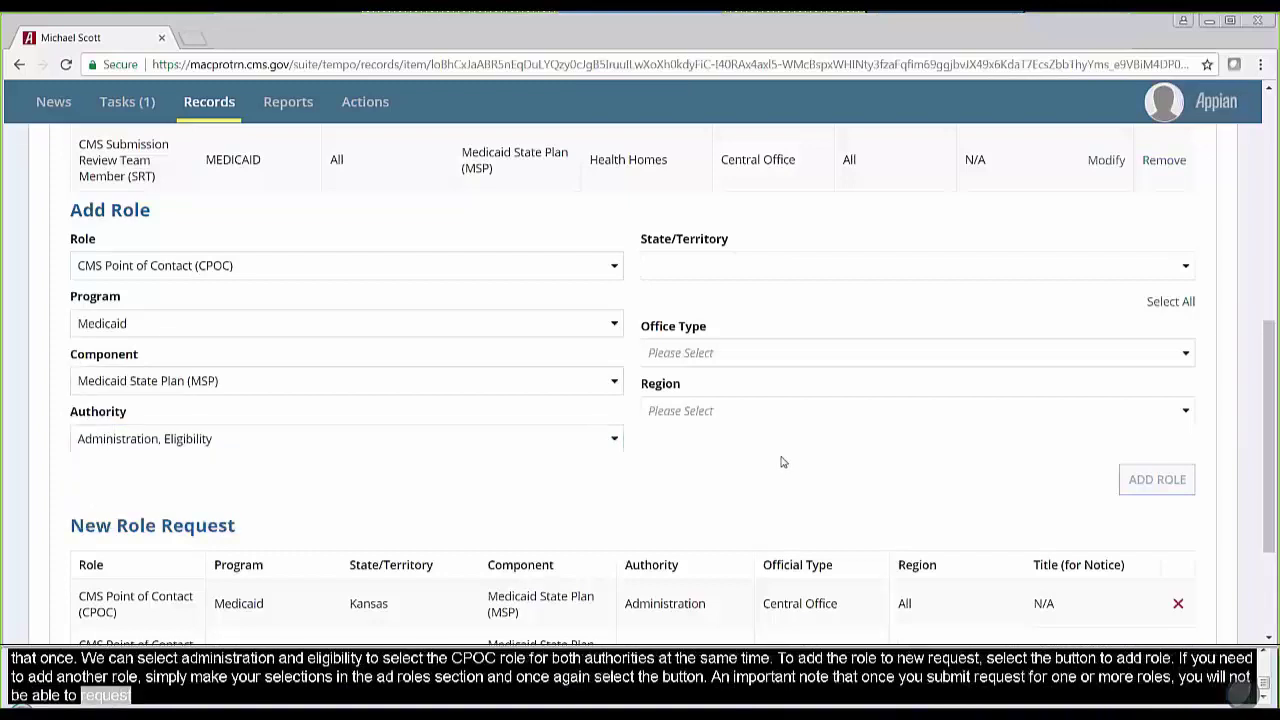
left_click(945, 272)
scroll(943, 271, "down", 3)
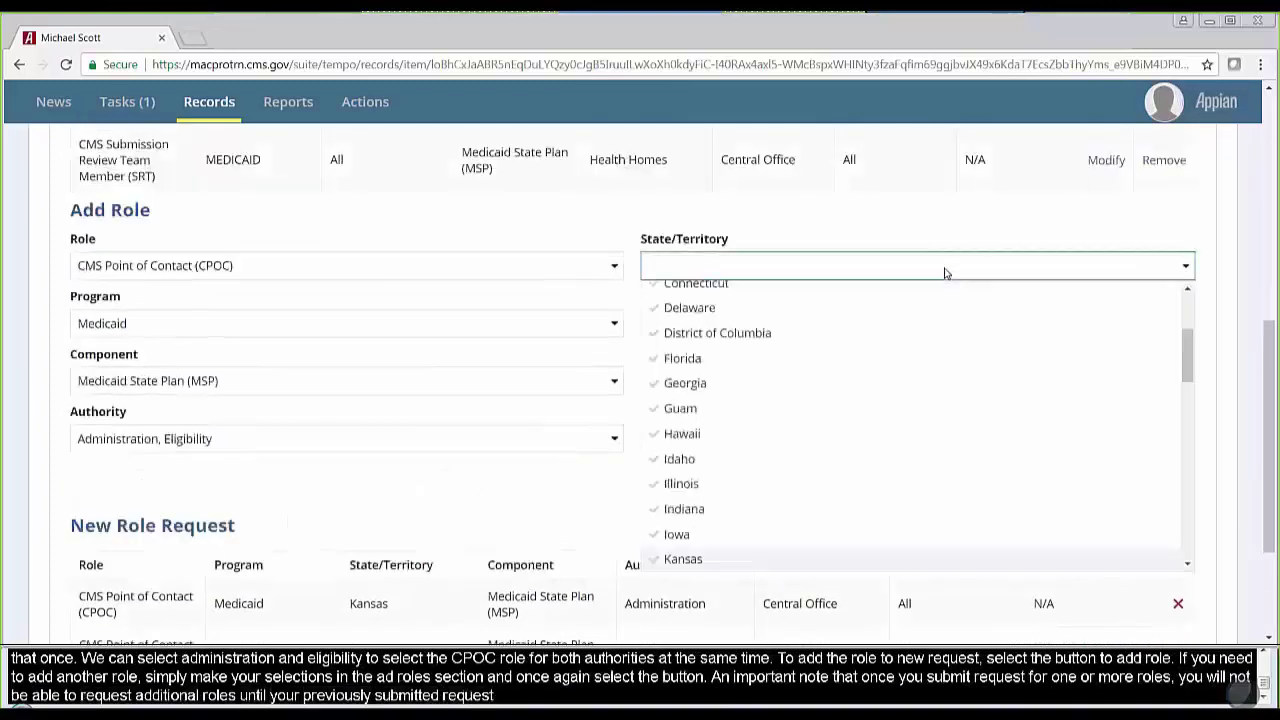
left_click(840, 560)
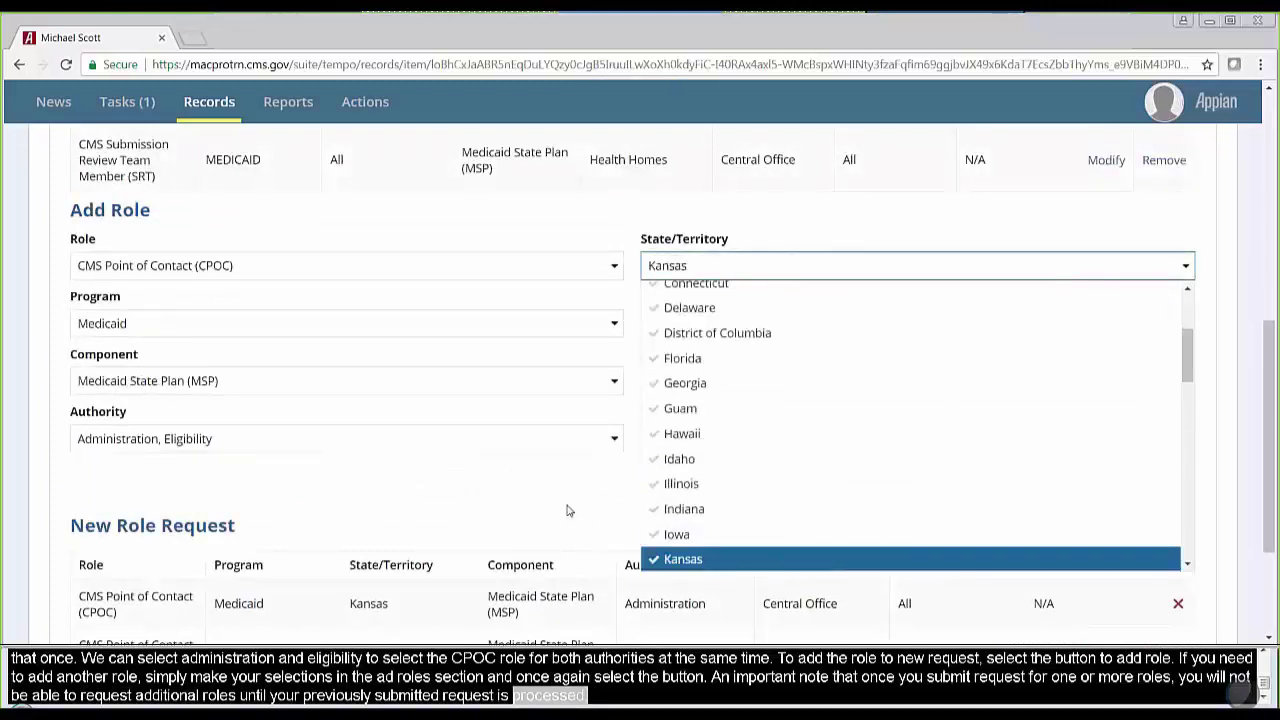
left_click(567, 510)
Step: Choose Central Office and region All, then add this second CPOC role
left_click(737, 352)
left_click(724, 410)
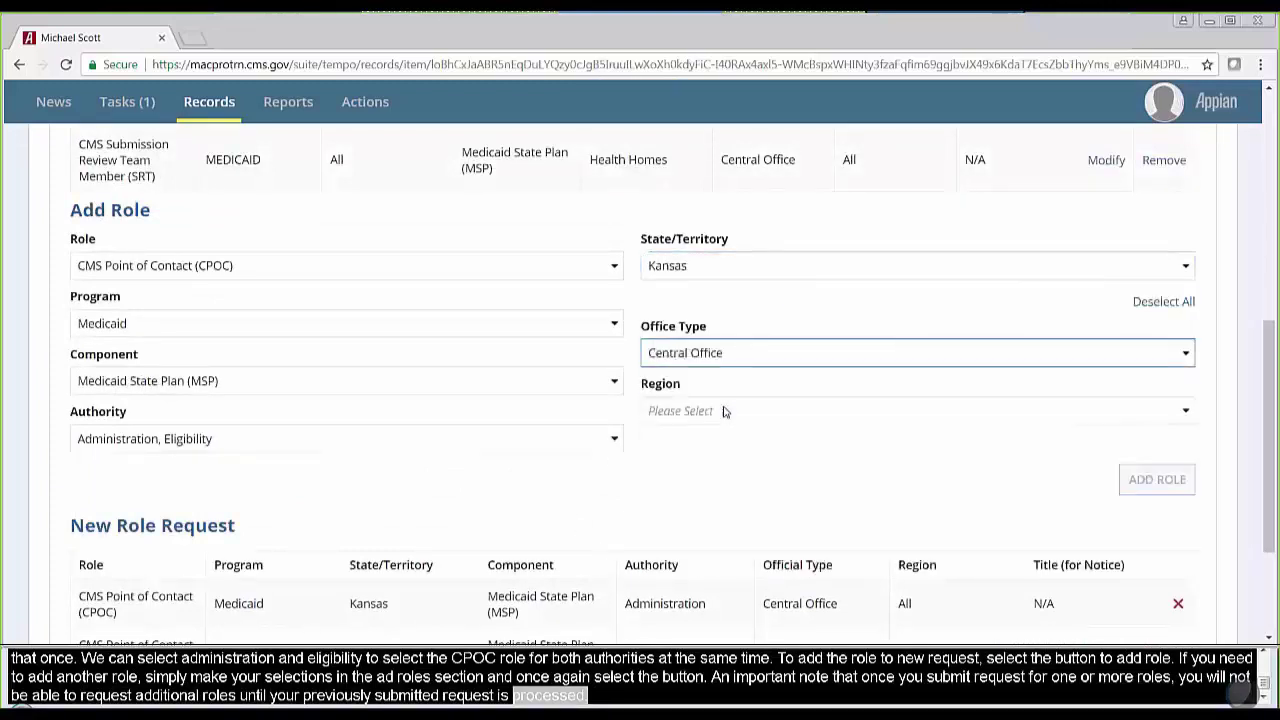
left_click(724, 410)
left_click(739, 461)
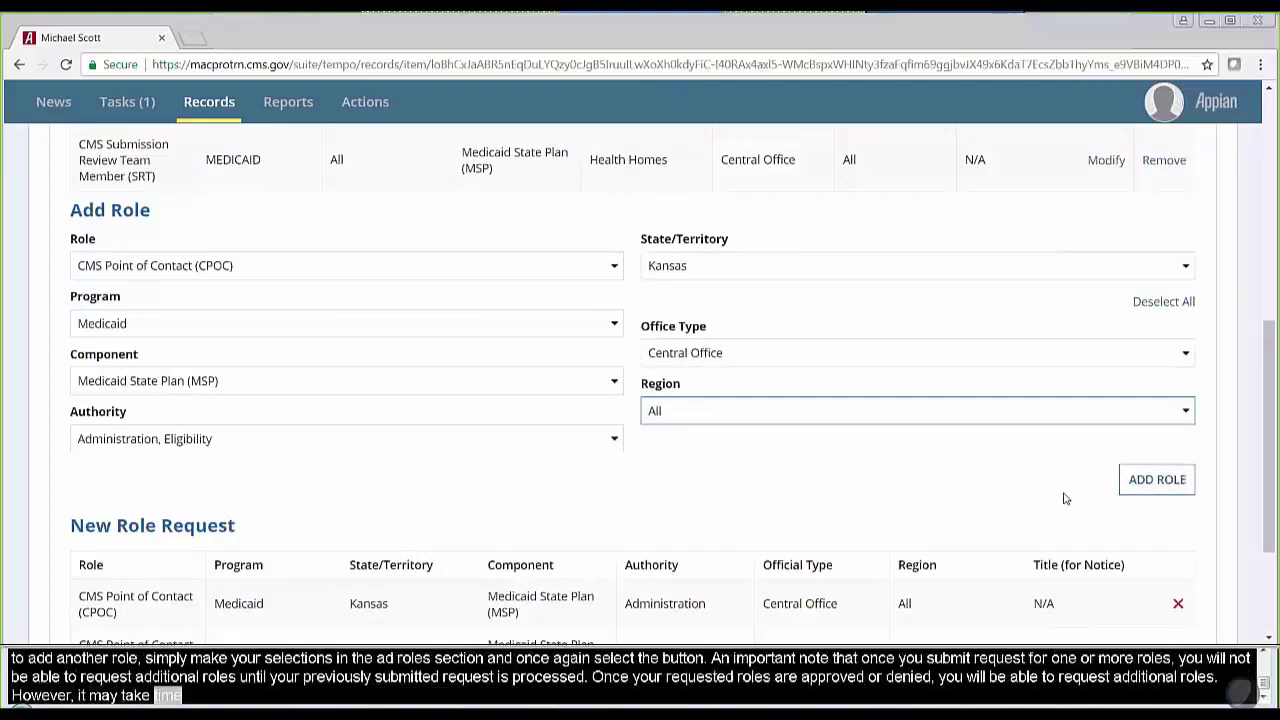
left_click(1141, 497)
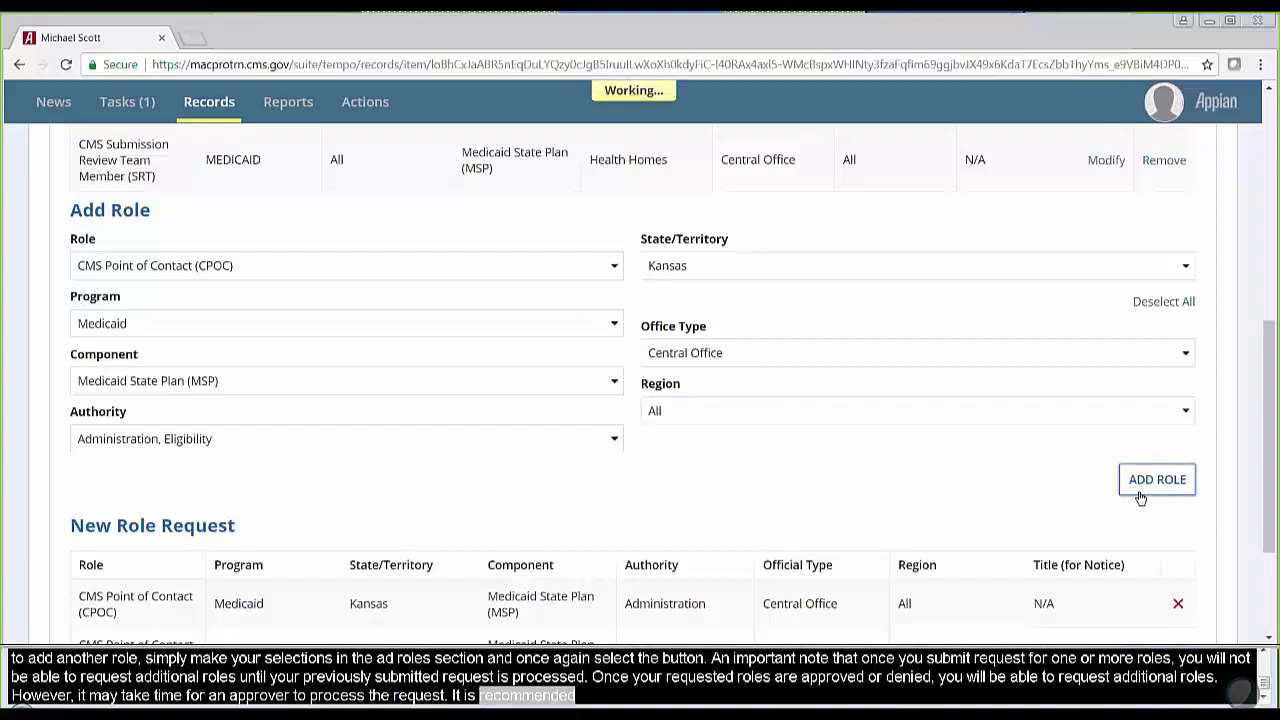
Step: Scroll down to the New Role Request table showing four Kansas CPOC Medicaid MSP rows
left_click_drag(1270, 420, 1275, 510)
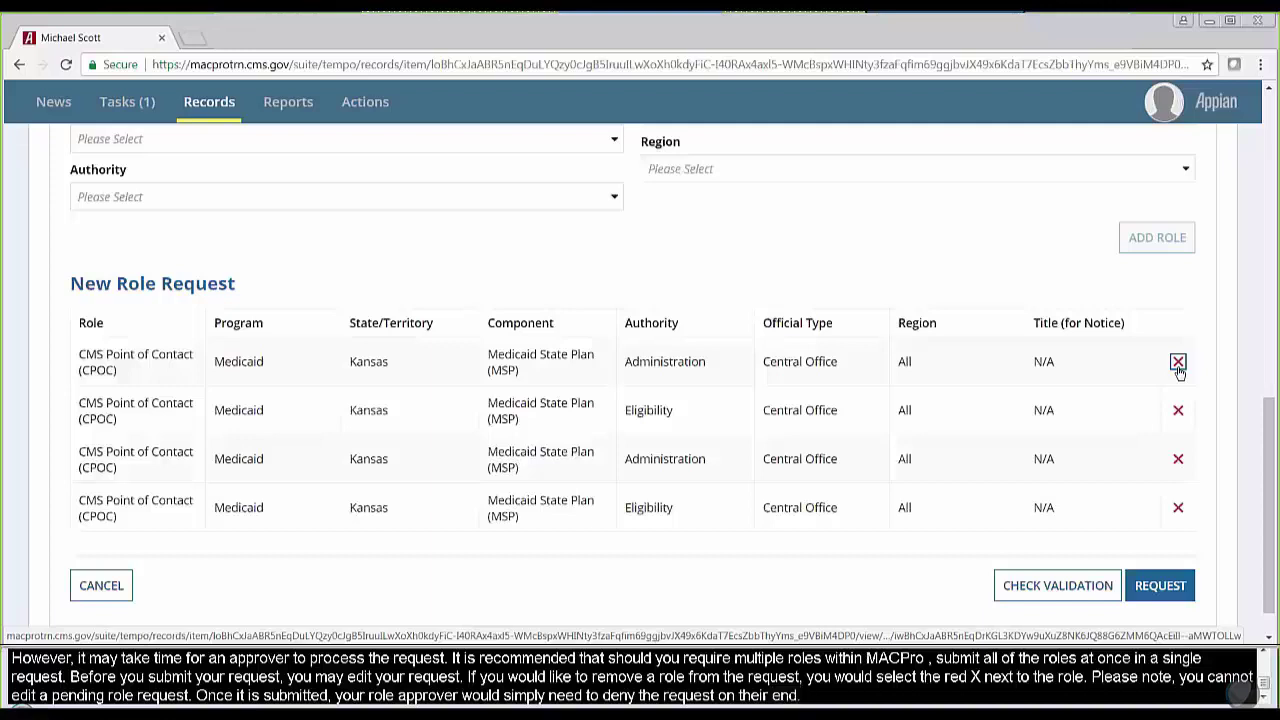
Step: Run CHECK VALIDATION, which reports a Duplicate Requests for CMS Point of Contact (CPOC) error
left_click(1049, 600)
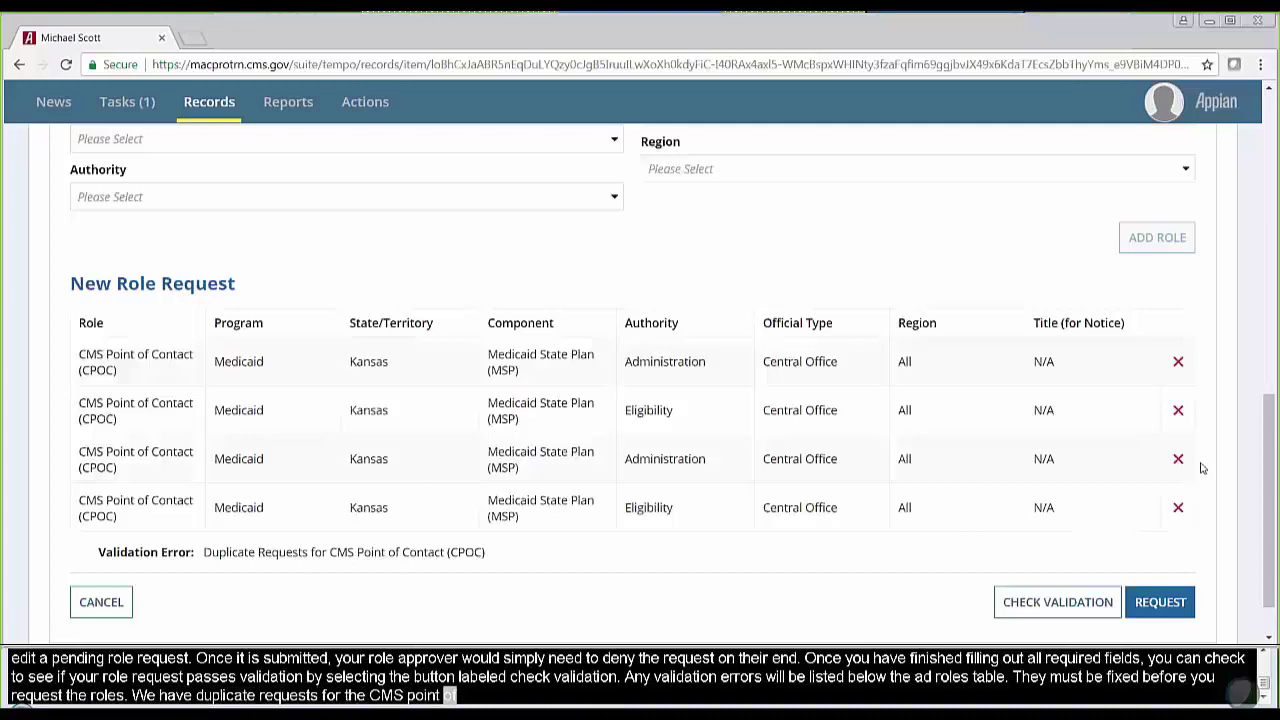
Step: Delete two duplicate CPOC rows and re-run validation, which now passes without errors
left_click(1178, 362)
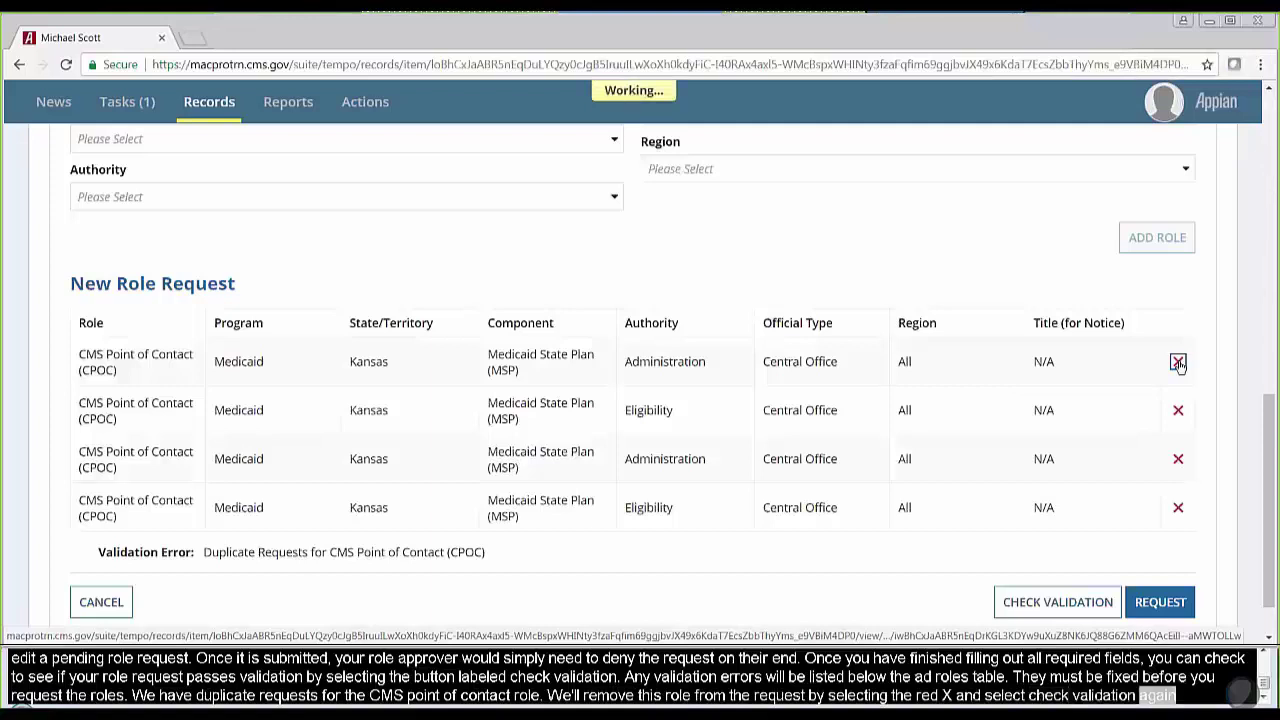
left_click(1178, 364)
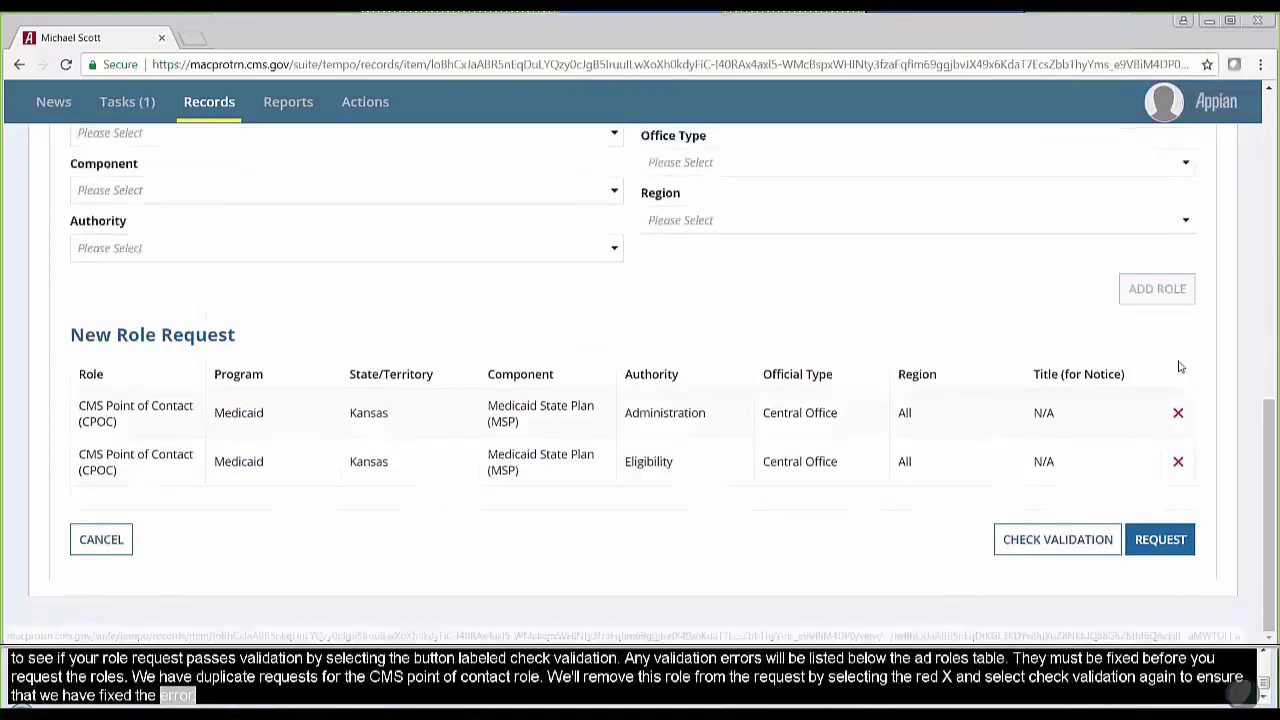
left_click(1062, 557)
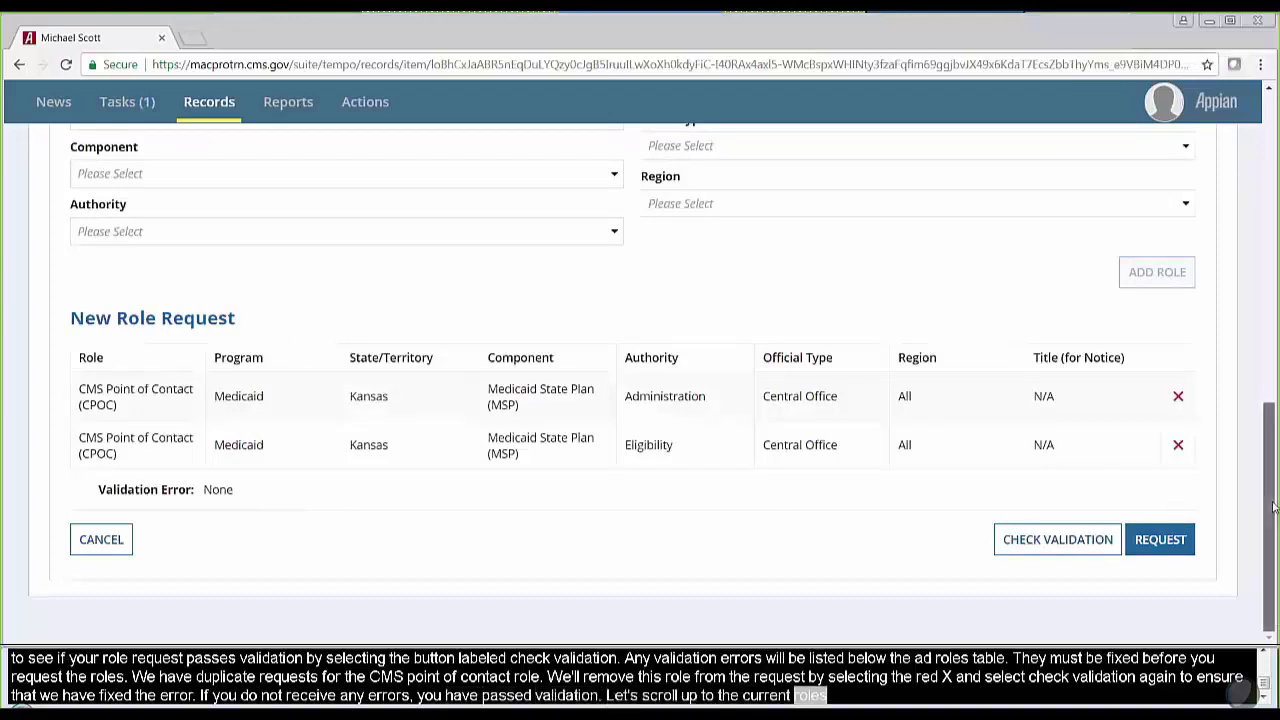
Step: Scroll up to Current Role(s) showing the three SRT Medicaid MSP roles with Modify and Remove links
scroll(1273, 507, "up", 3)
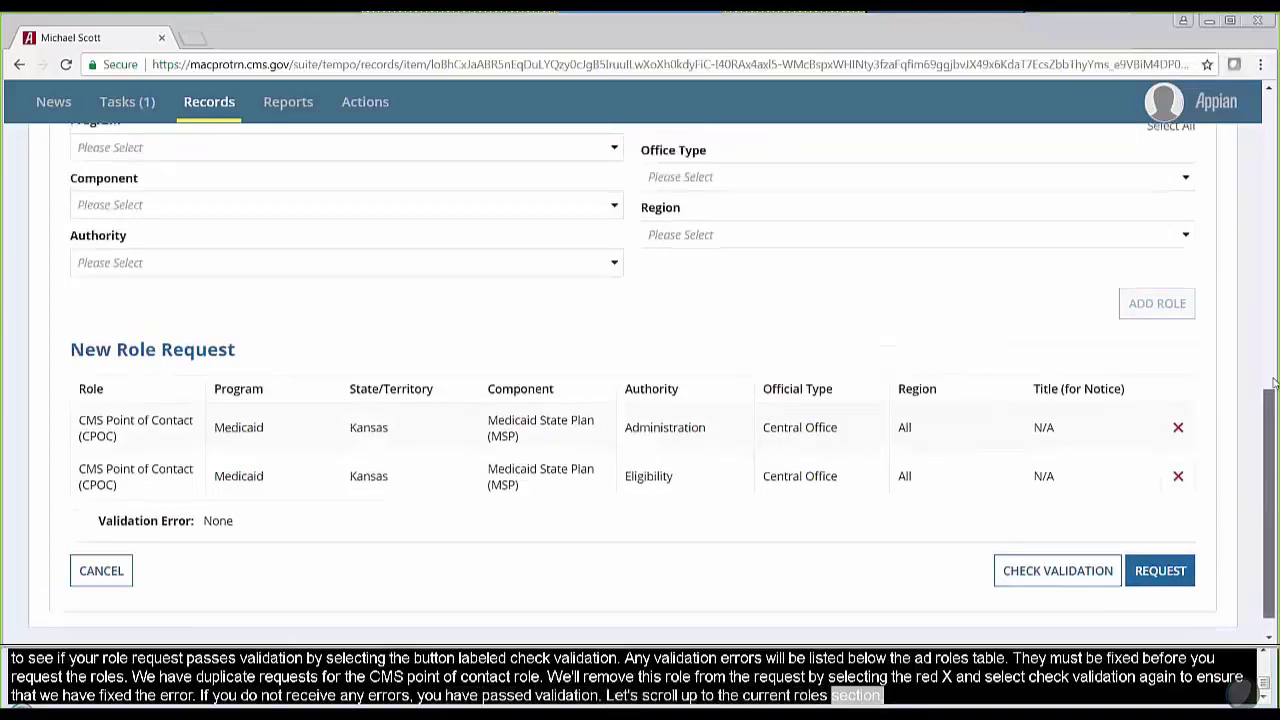
scroll(1277, 290, "up", 2)
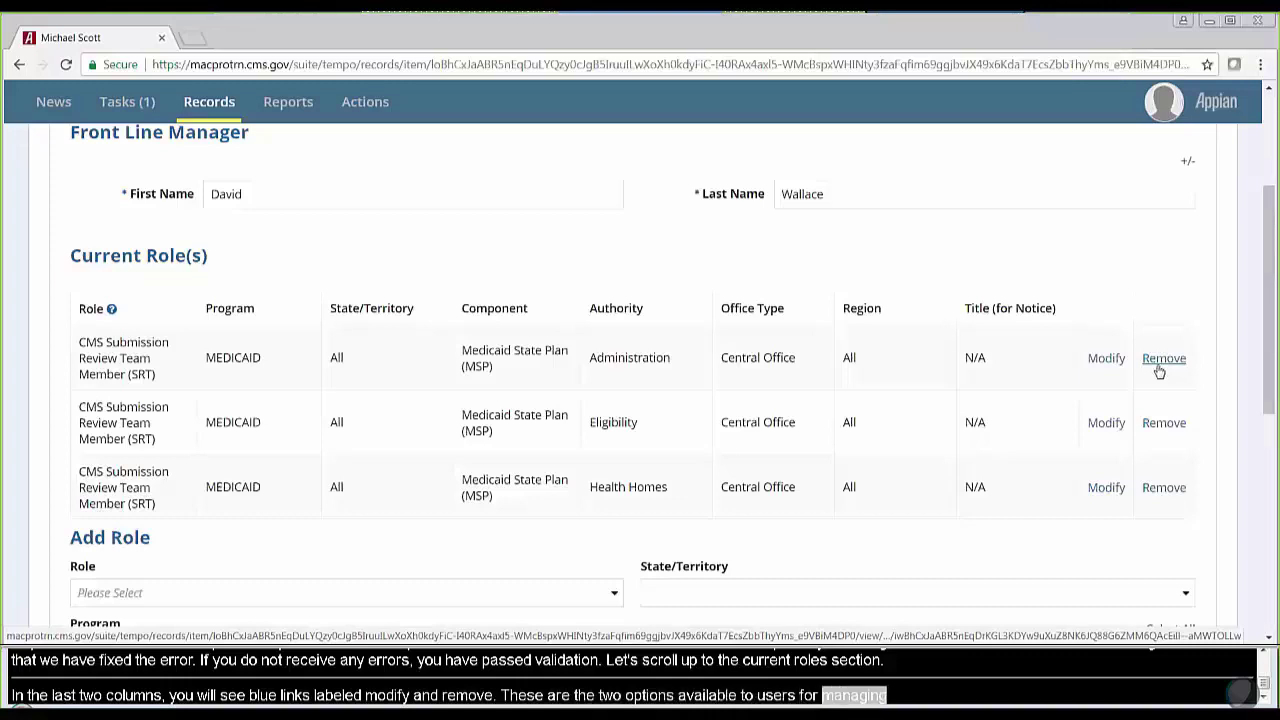
Step: Modify the first SRT role, keeping Medicaid as Program and setting Authority to Health Homes
left_click(1099, 366)
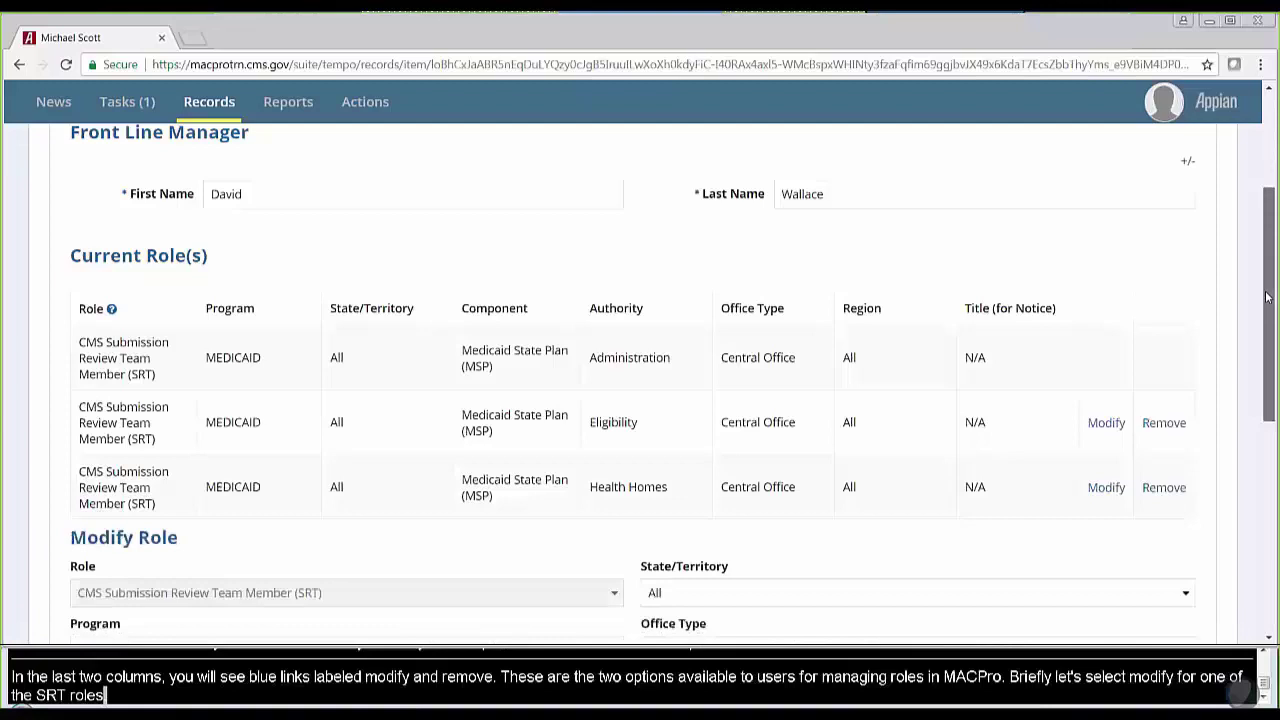
left_click_drag(1268, 297, 1269, 414)
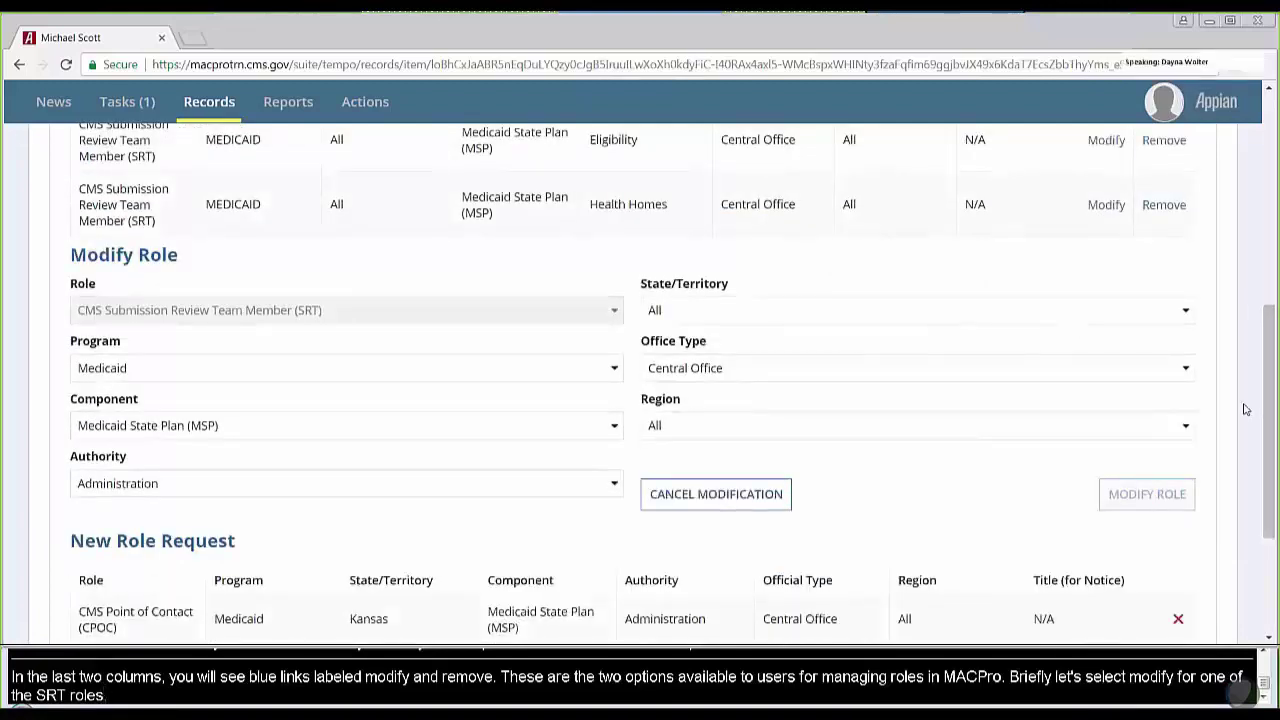
left_click(607, 370)
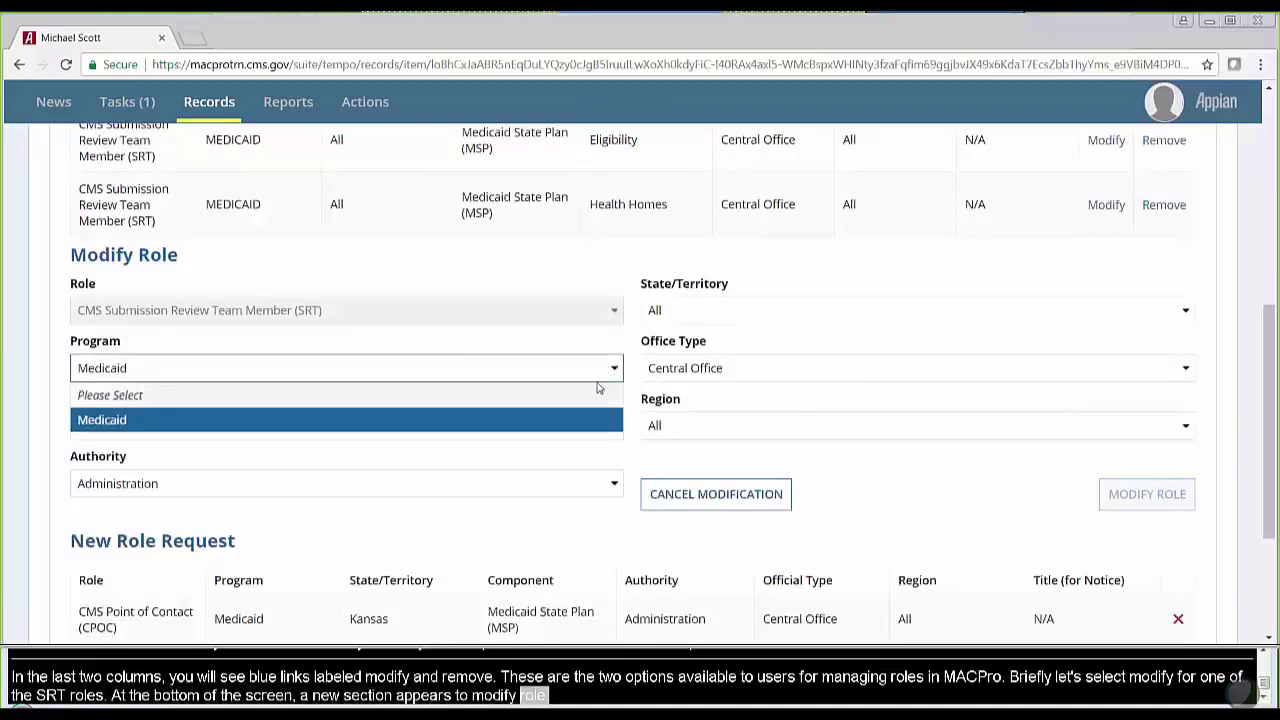
left_click(599, 371)
left_click(560, 490)
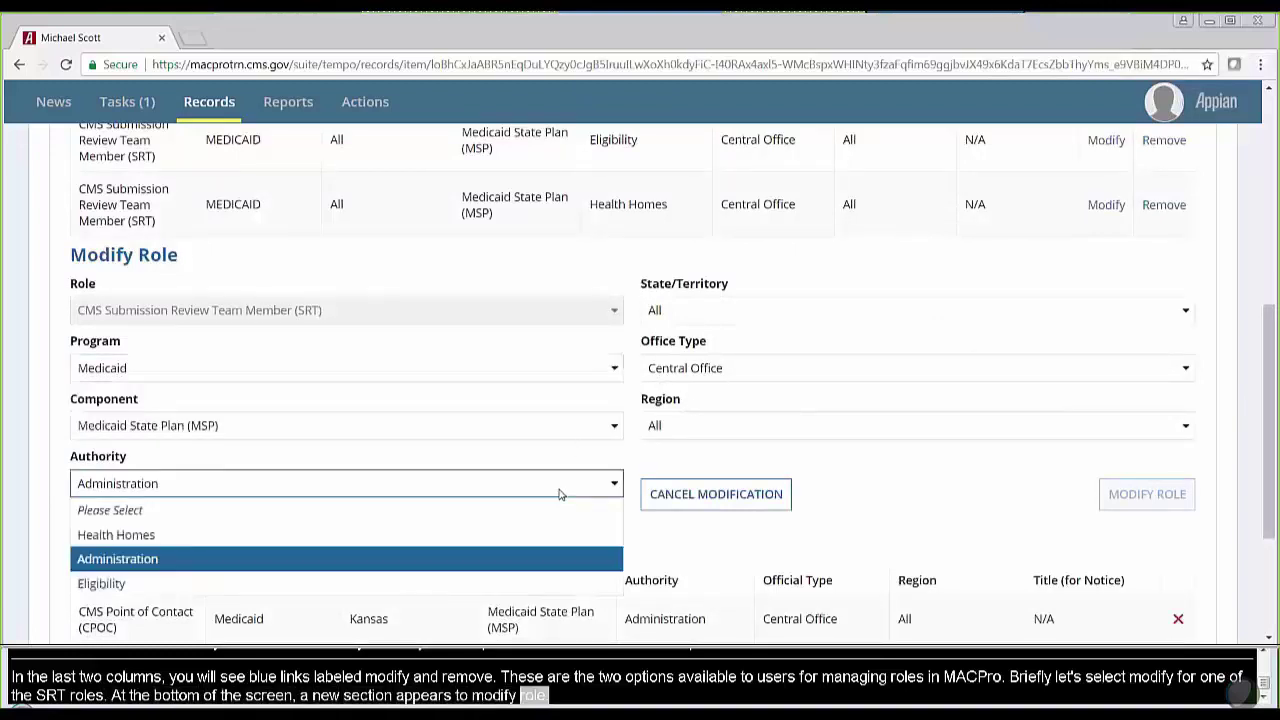
left_click(514, 534)
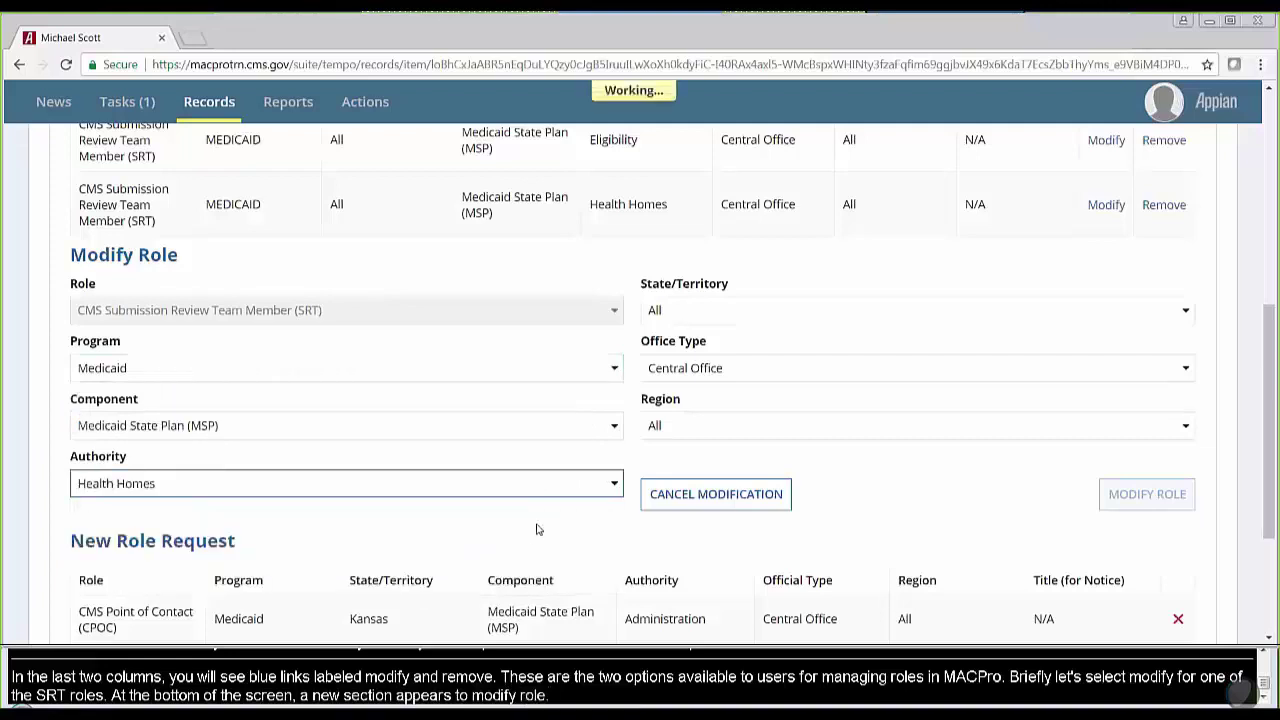
Step: Keep State/Territory All, set Regional Office and Region 10, then cancel the modification
left_click(717, 313)
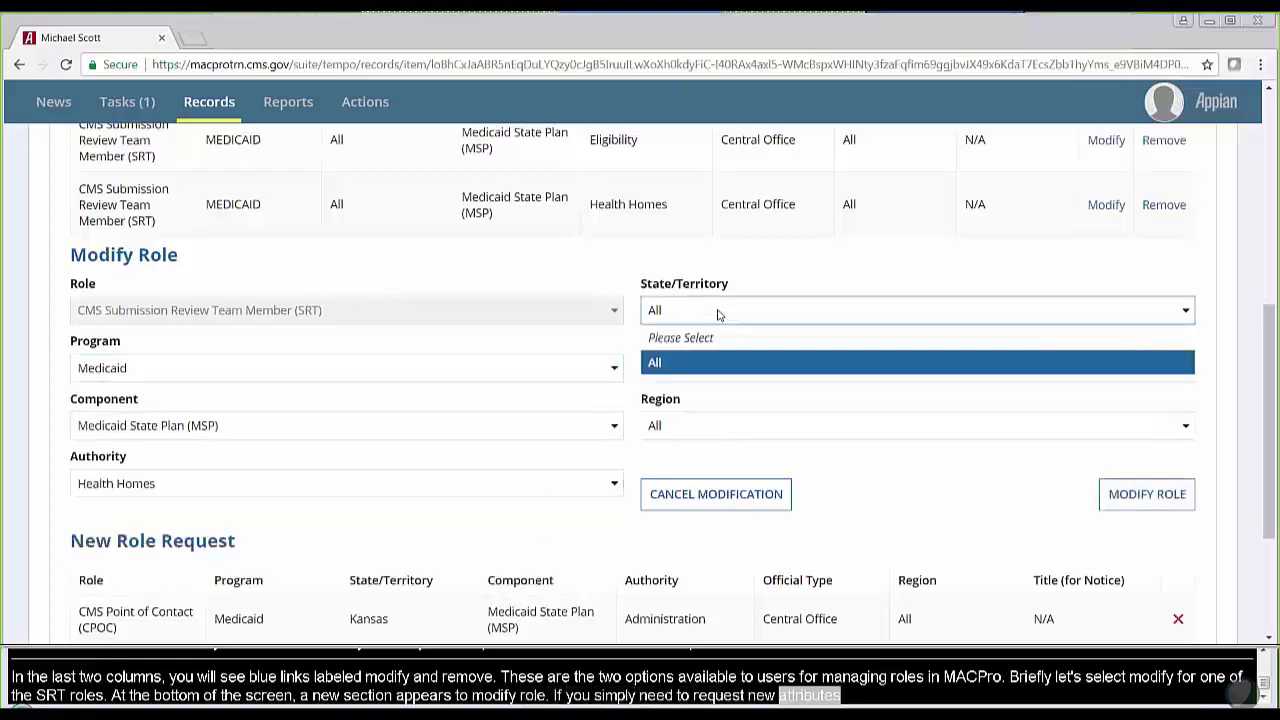
left_click(717, 313)
left_click(740, 367)
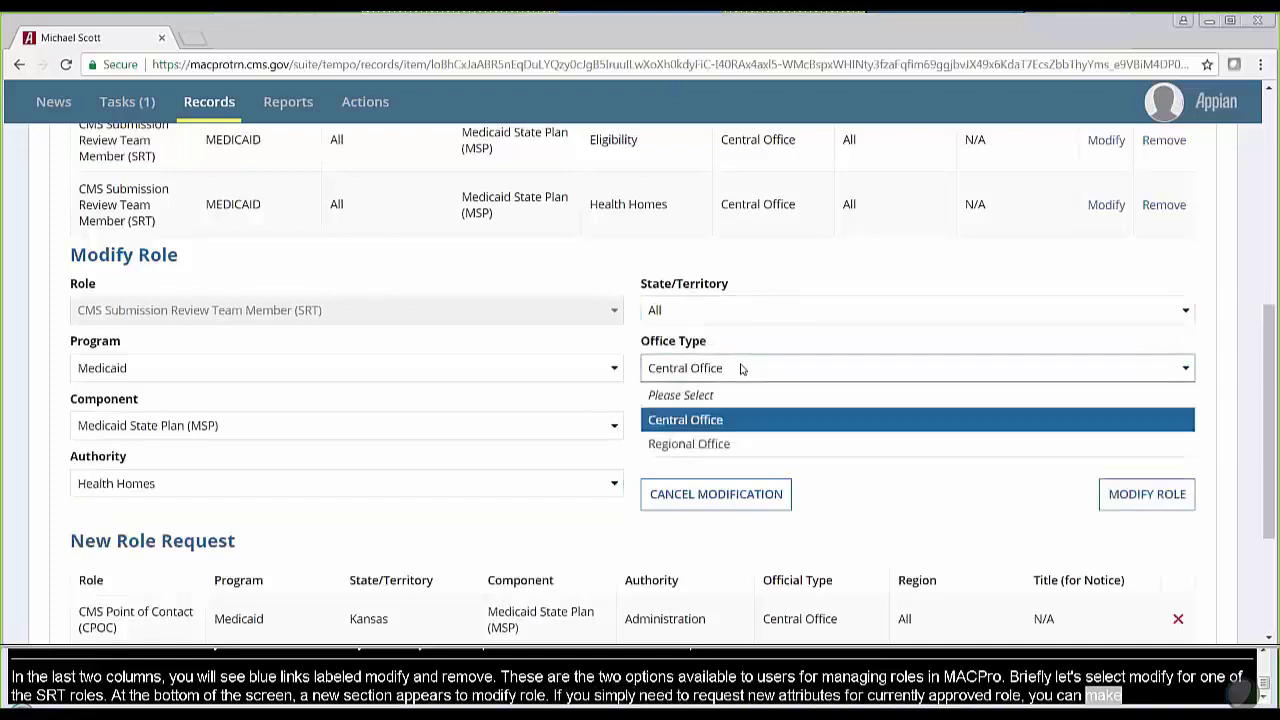
left_click(740, 443)
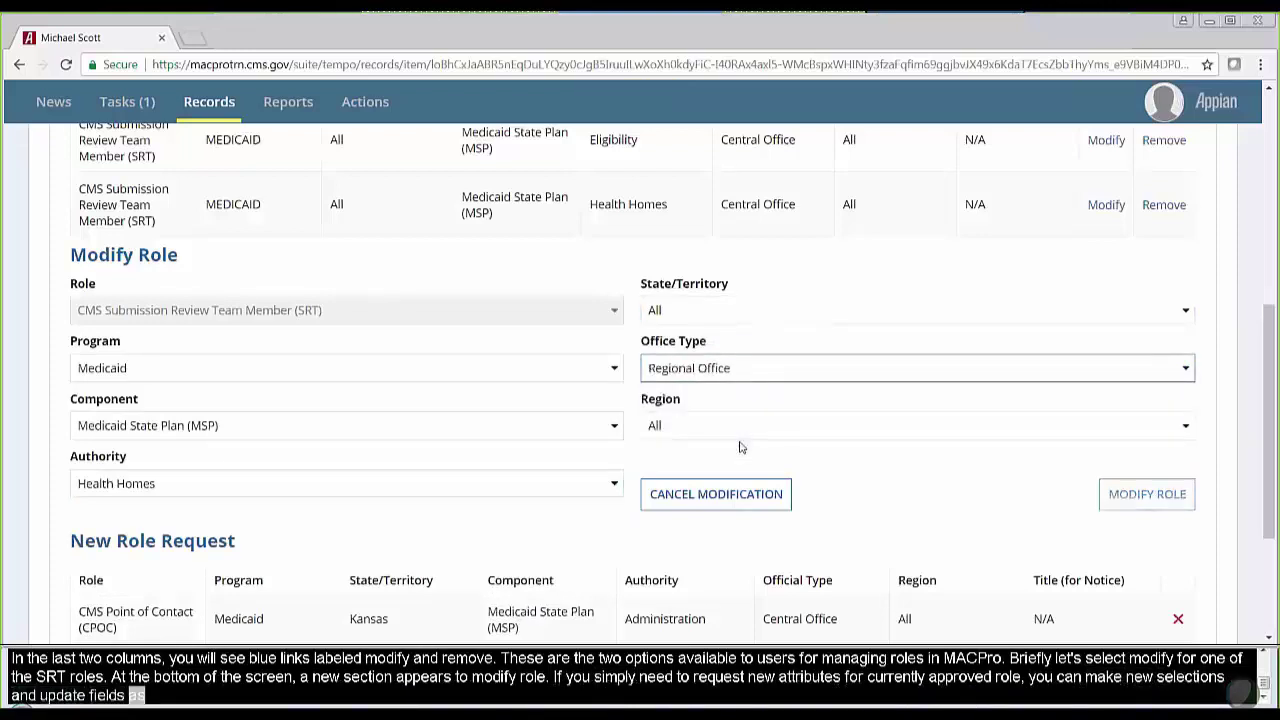
left_click(738, 428)
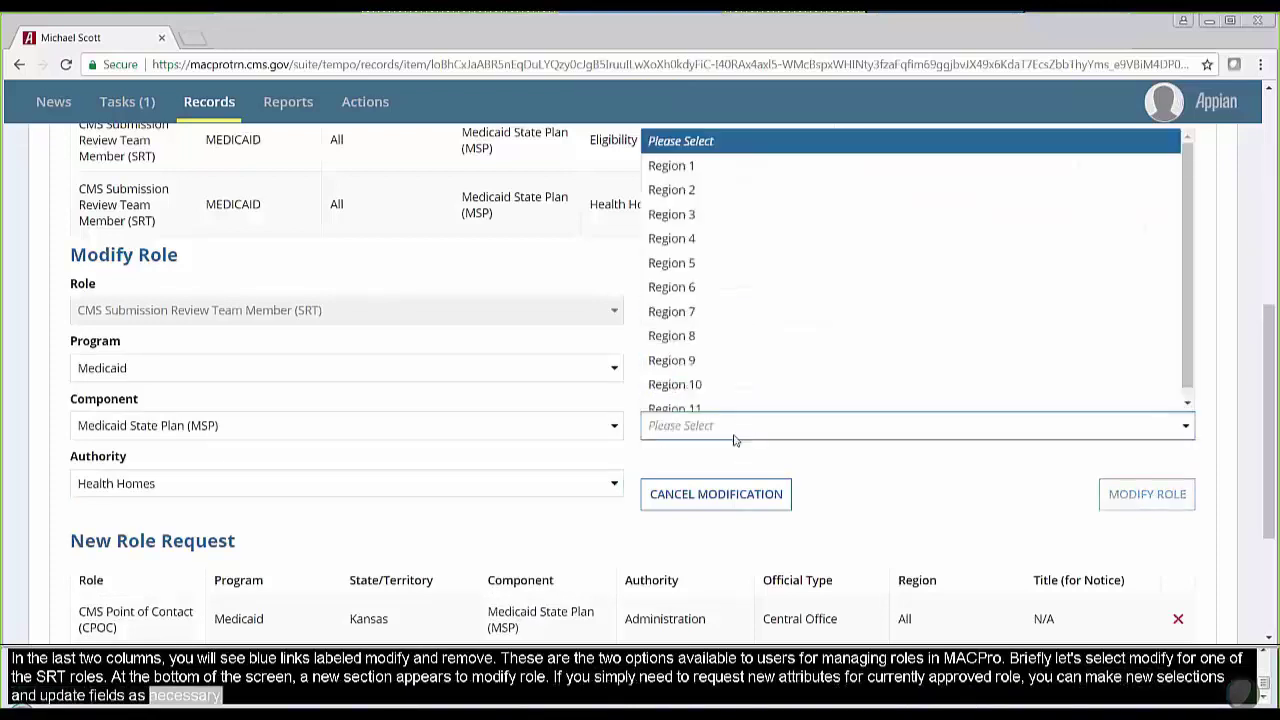
left_click(733, 371)
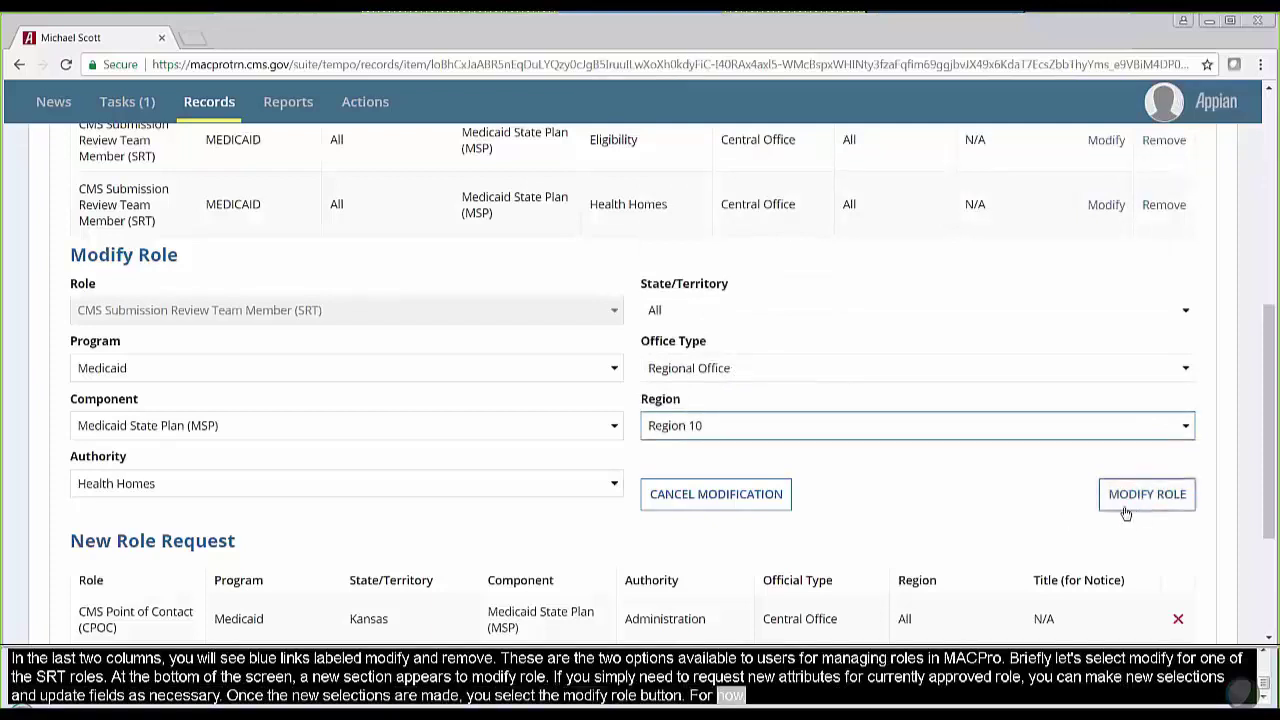
left_click(703, 507)
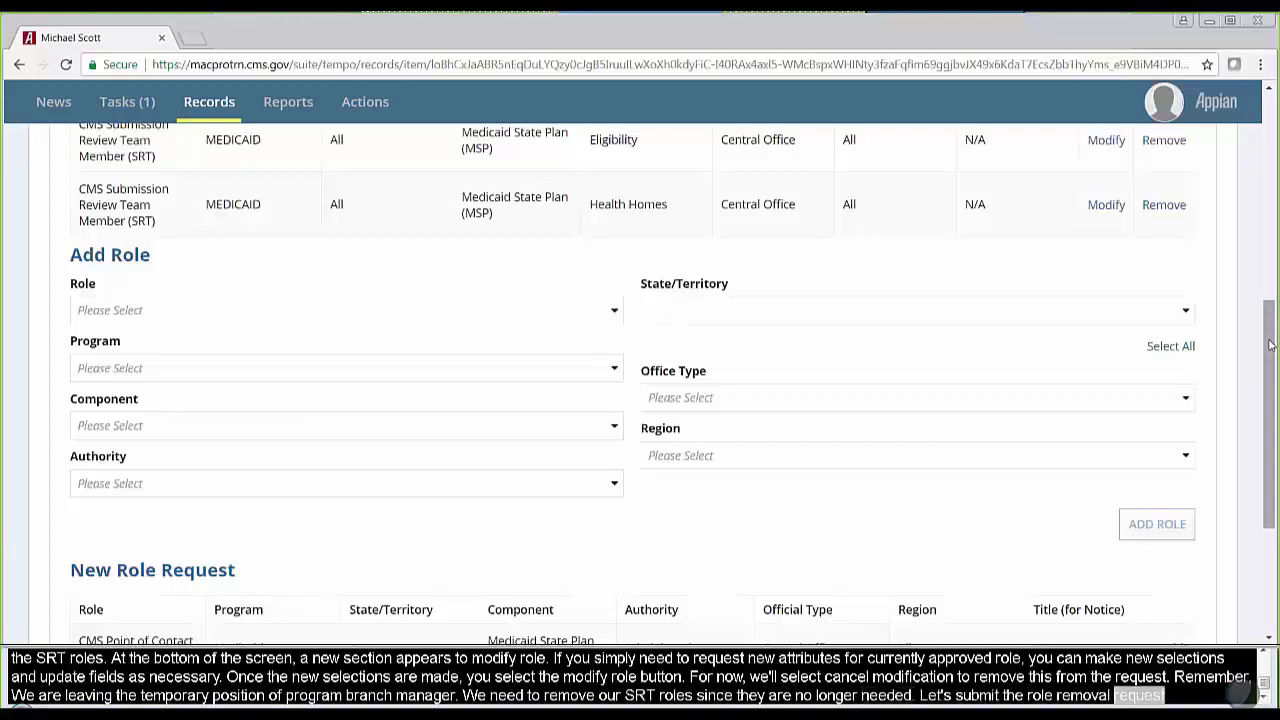
Step: Mark the Administration, Eligibility and Health Homes SRT roles for removal
left_click_drag(1270, 335, 1270, 205)
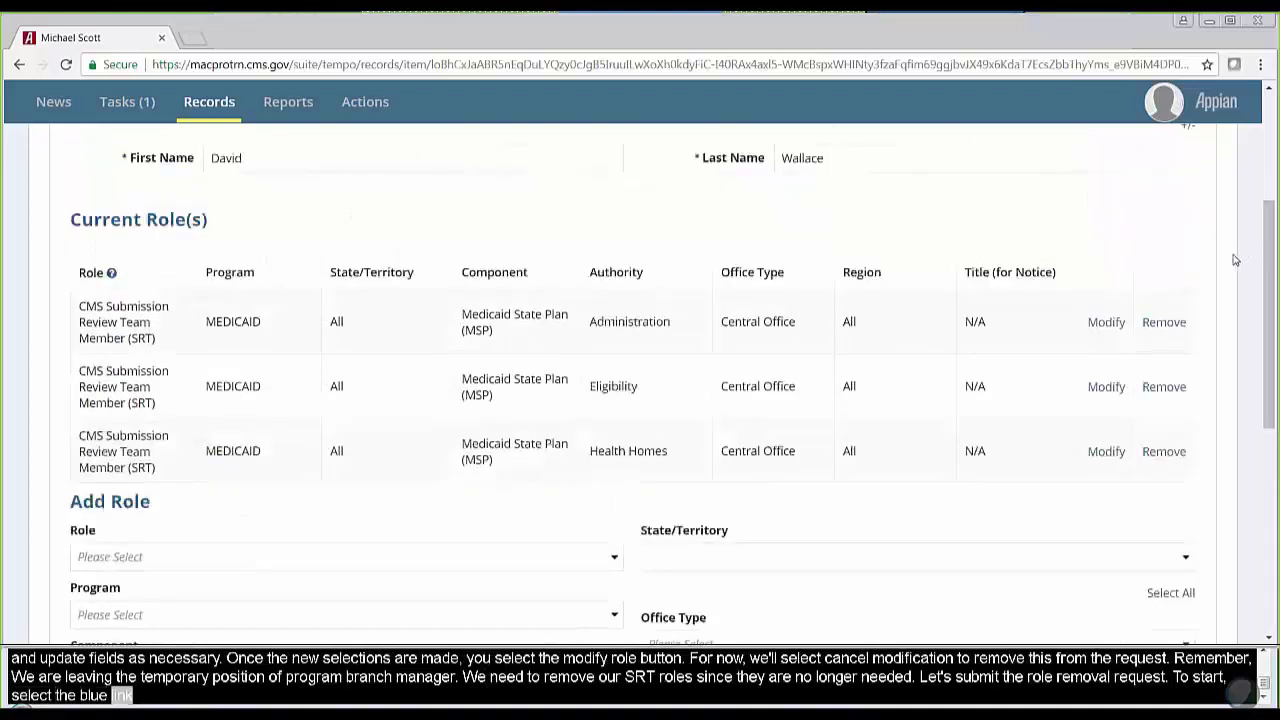
left_click(1158, 323)
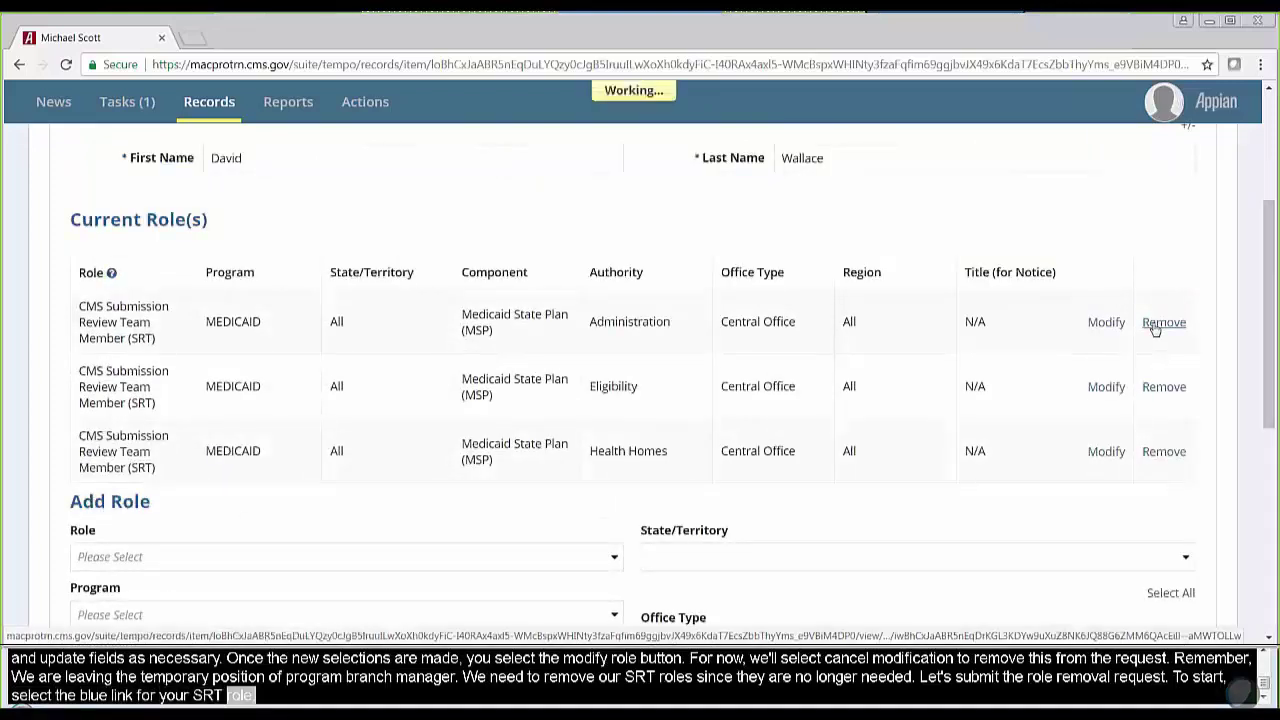
left_click(1160, 396)
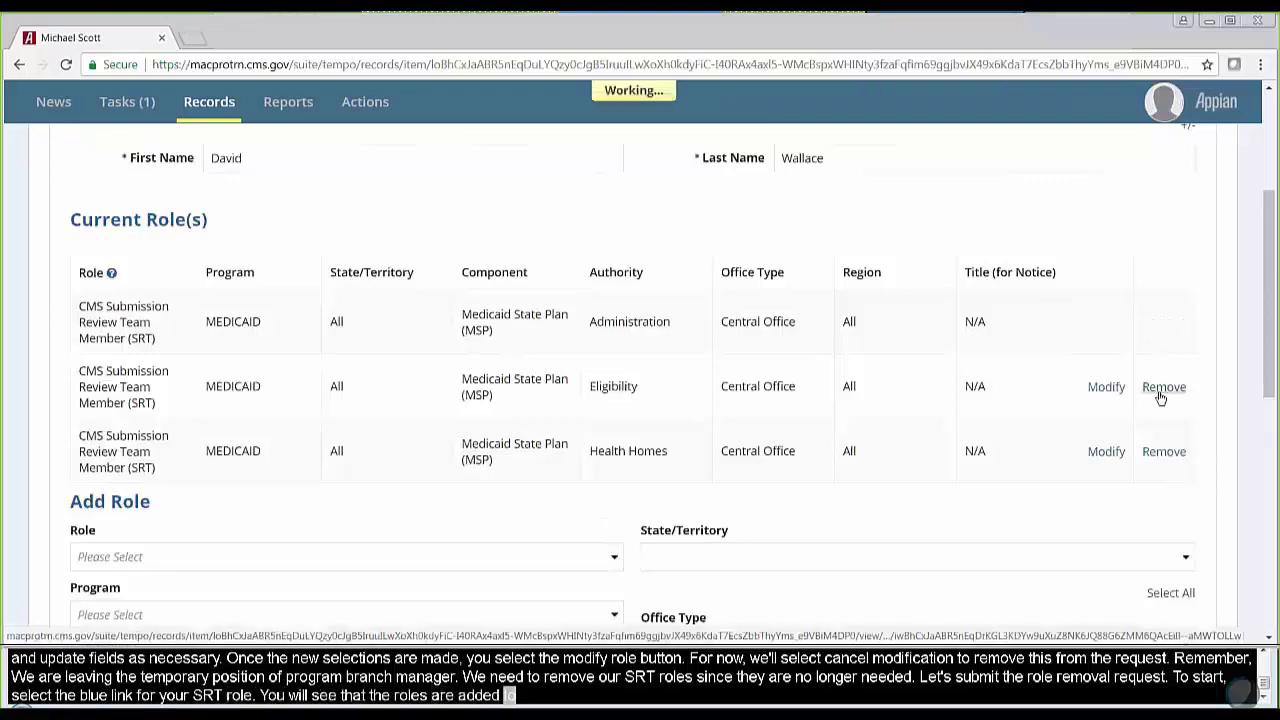
left_click(1163, 452)
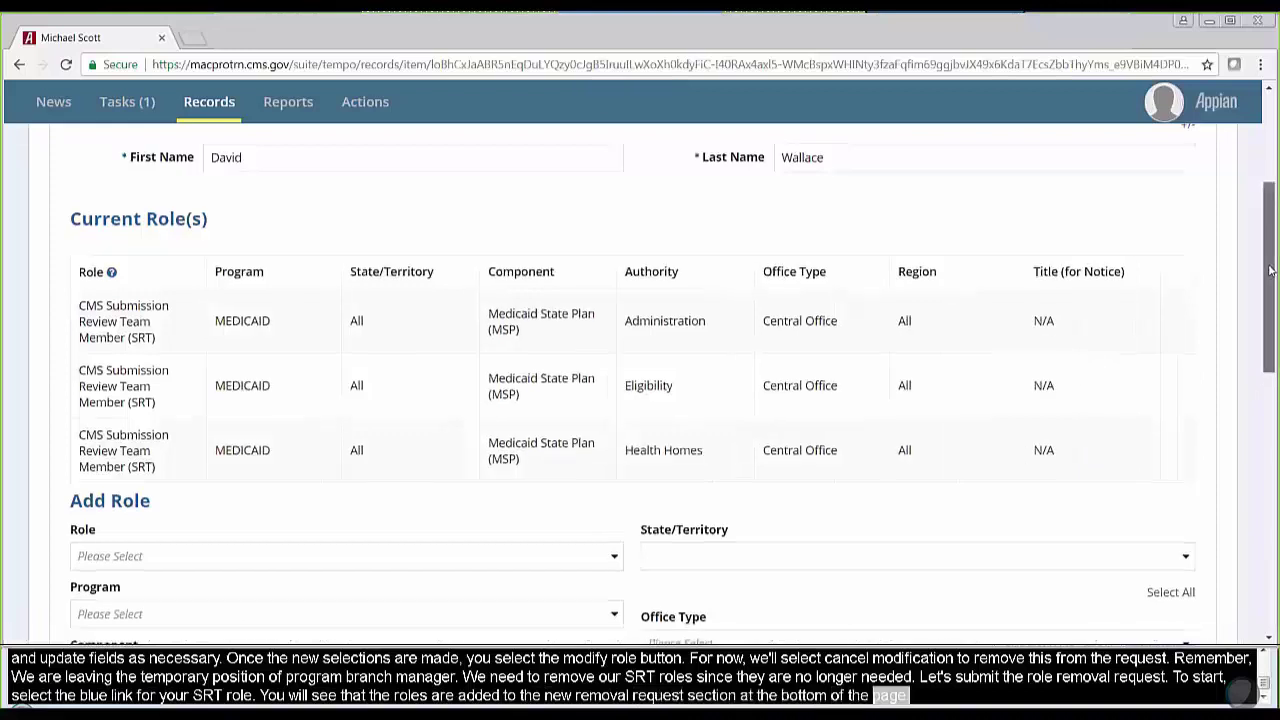
left_click_drag(1270, 259, 240, 320)
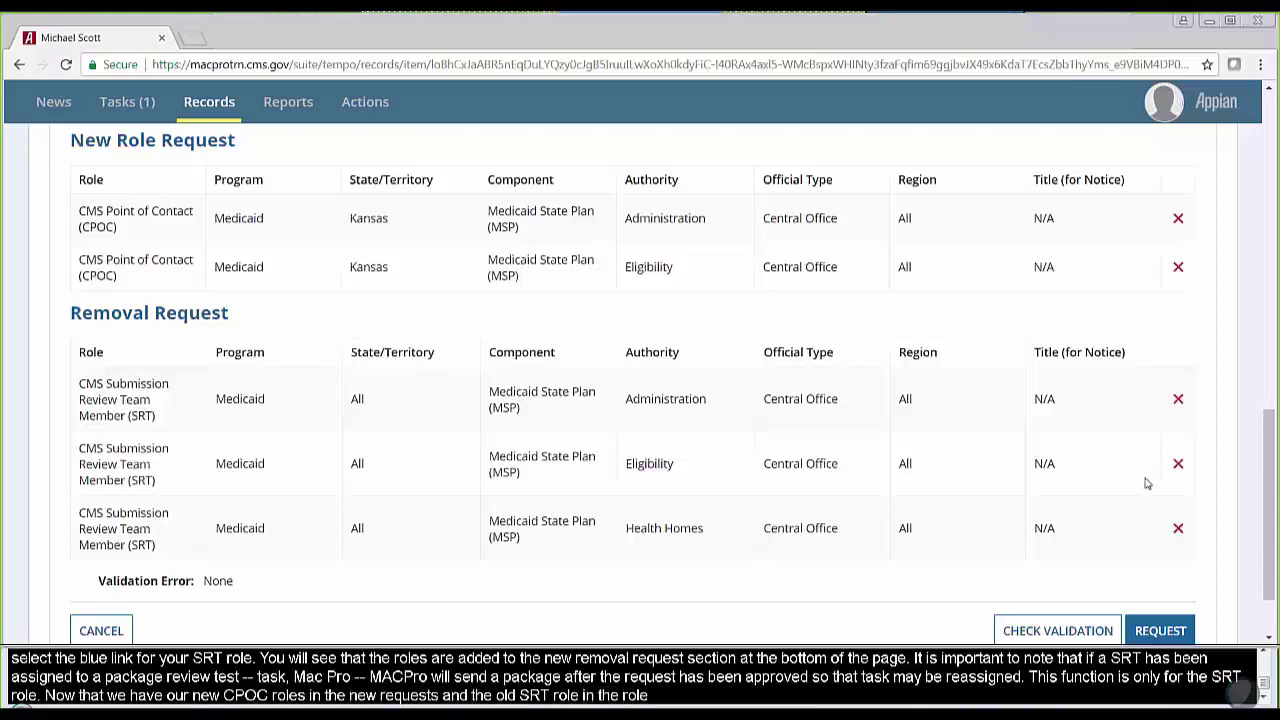
Step: Submit and confirm the request for the two CPOC additions and three SRT removals
left_click(1157, 634)
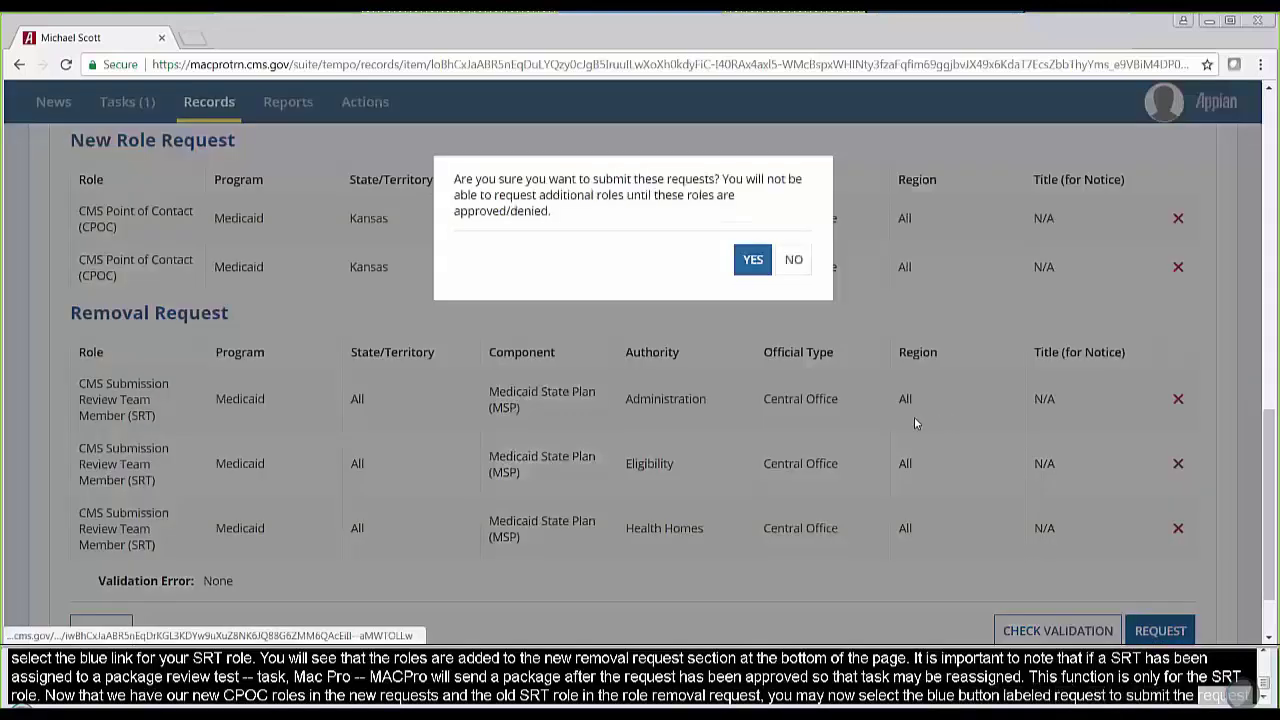
left_click(752, 262)
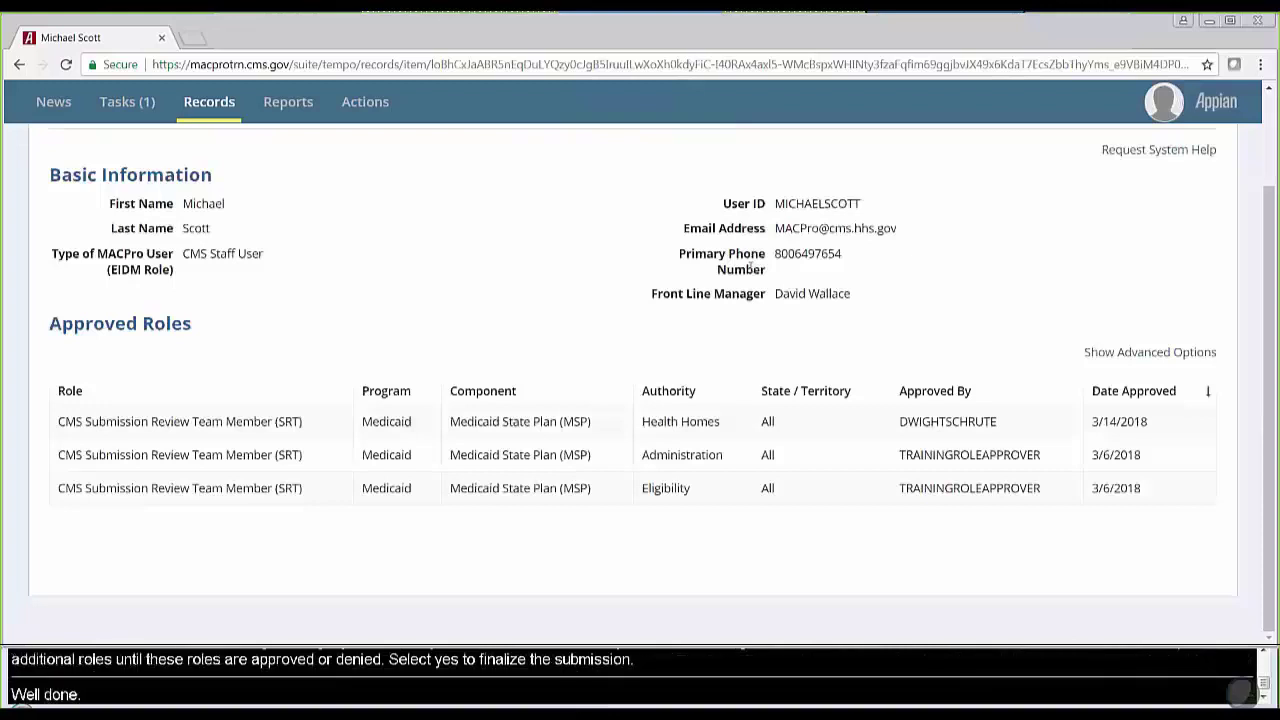
Step: Begin a new role change request from the top of the user profile
scroll(751, 271, "up", 1)
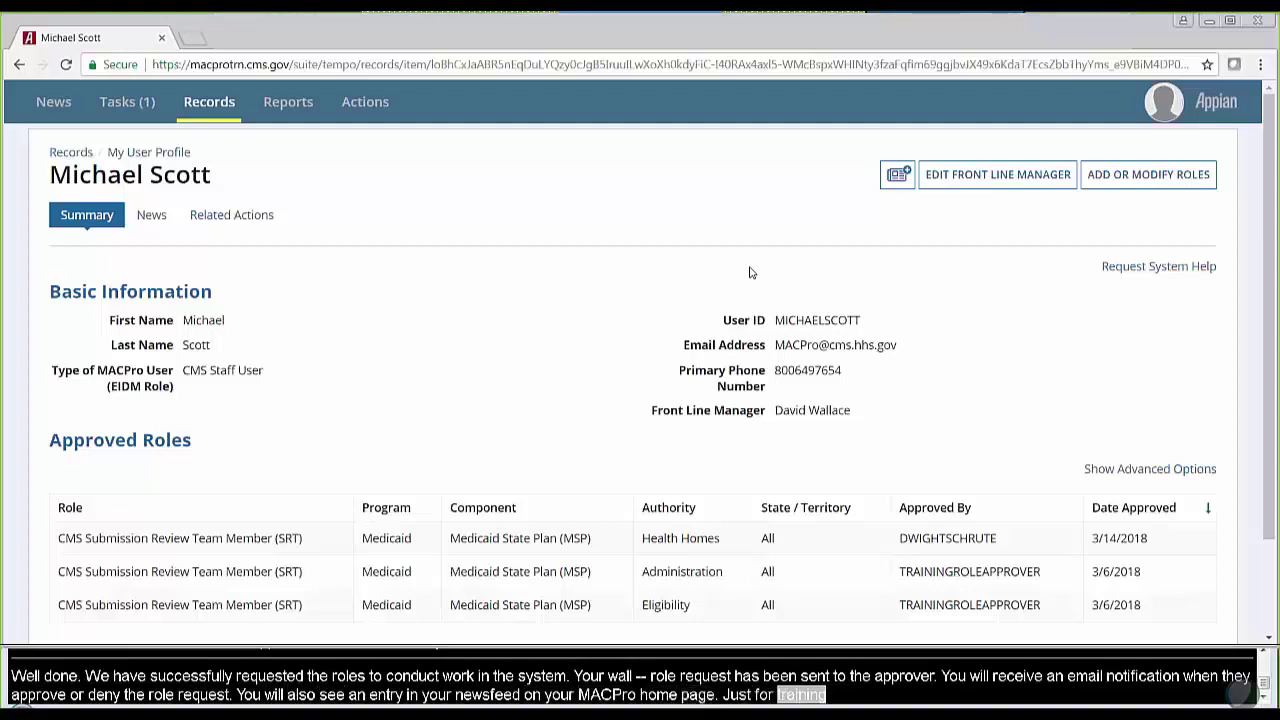
left_click(1150, 186)
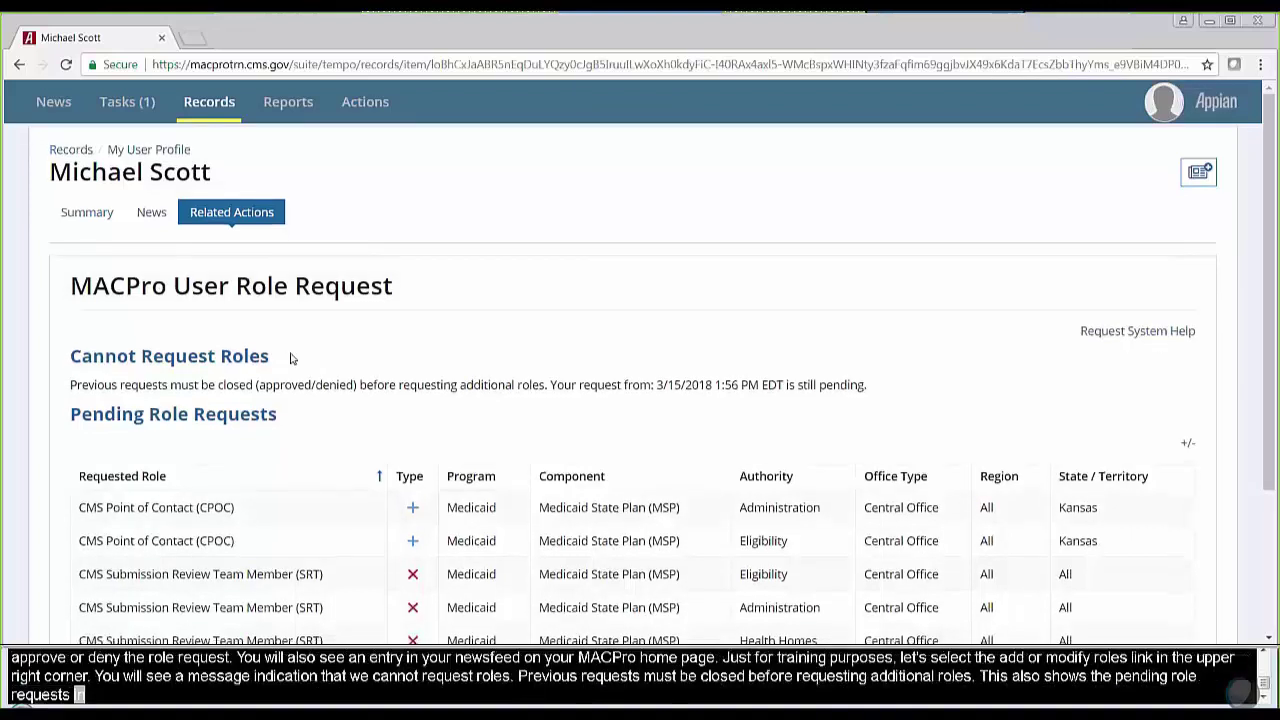
Step: Scroll down to the Pending Role Requests table listing the 3/15/2018 requests
scroll(289, 330, "down", 2)
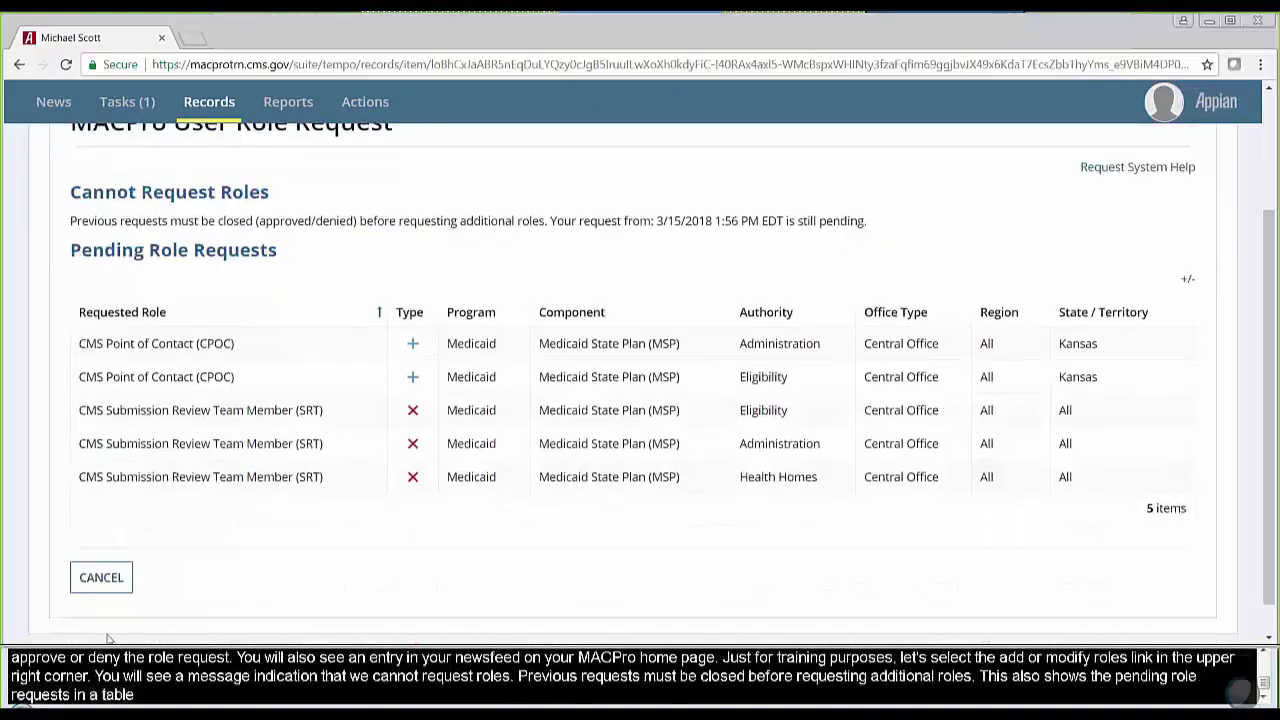